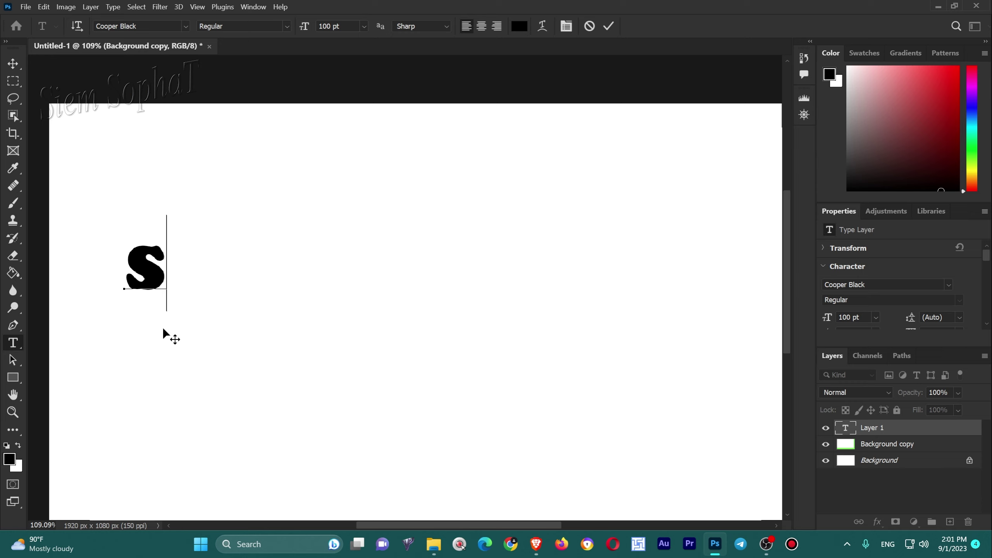
# - Enter the text SHINY and scale it to about 364 pt so that it spans most of the canvas
pyautogui.press('BackSpace')
pyautogui.write('SHINY')
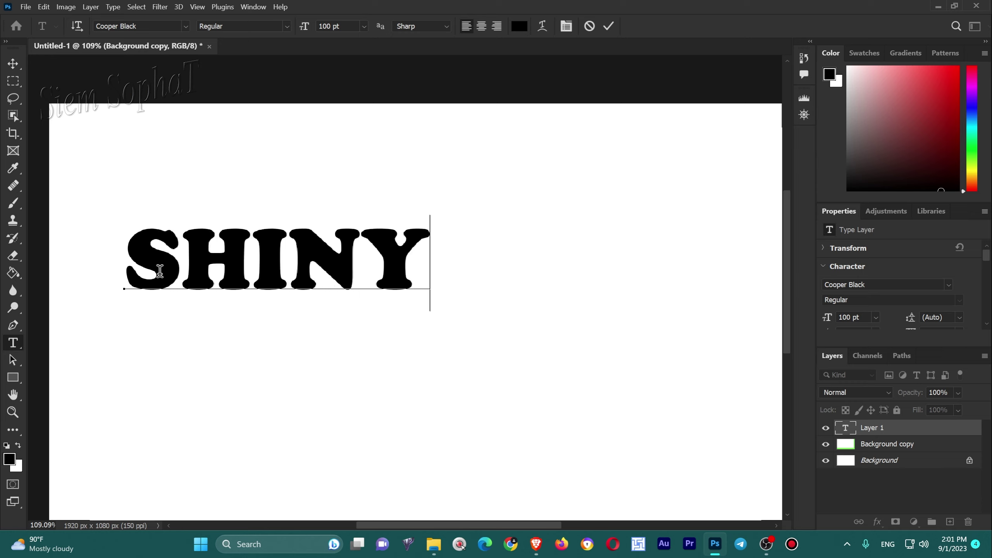
pyautogui.scroll(-3, 193, 341)
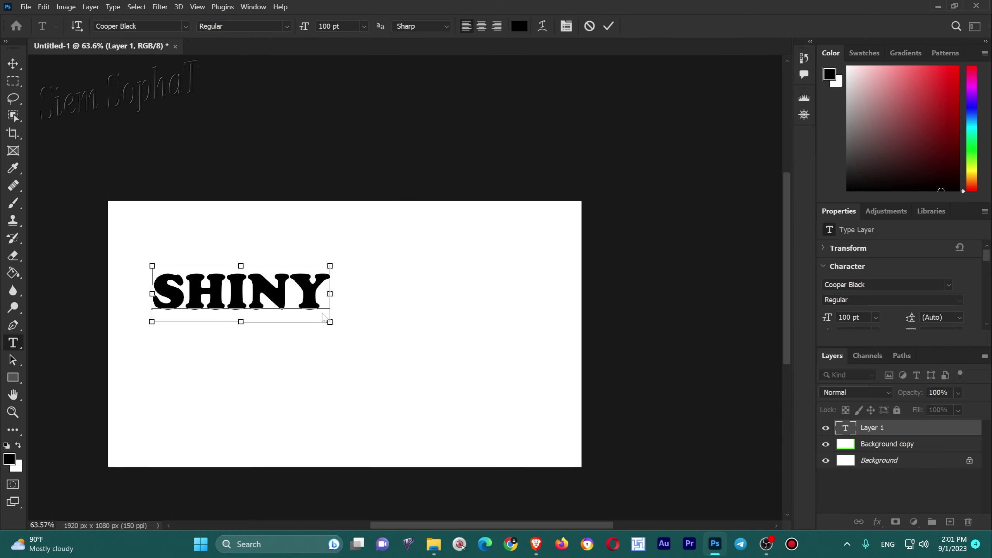
pyautogui.moveTo(331, 322); pyautogui.dragTo(573, 466)
pyautogui.moveTo(152, 266); pyautogui.dragTo(119, 224)
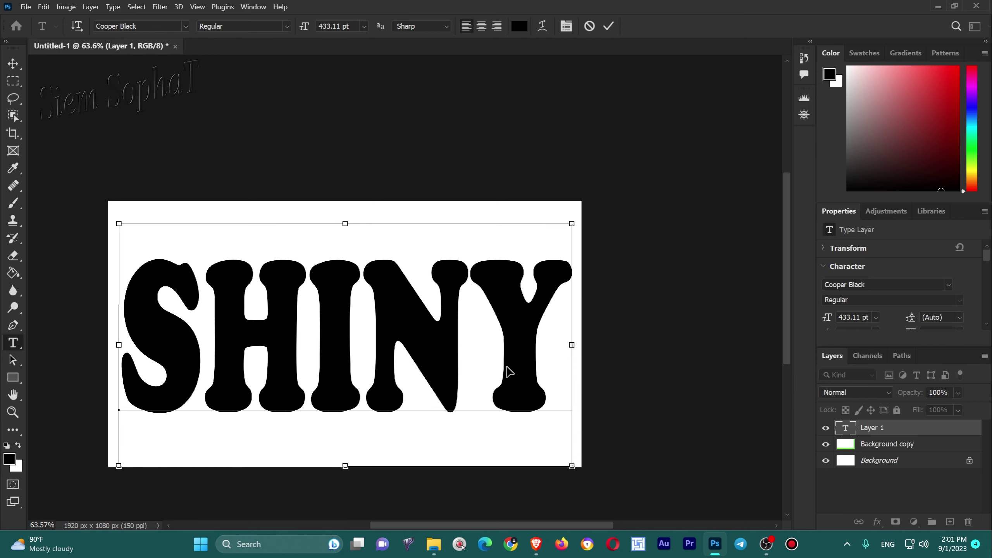
pyautogui.moveTo(572, 224); pyautogui.dragTo(551, 240)
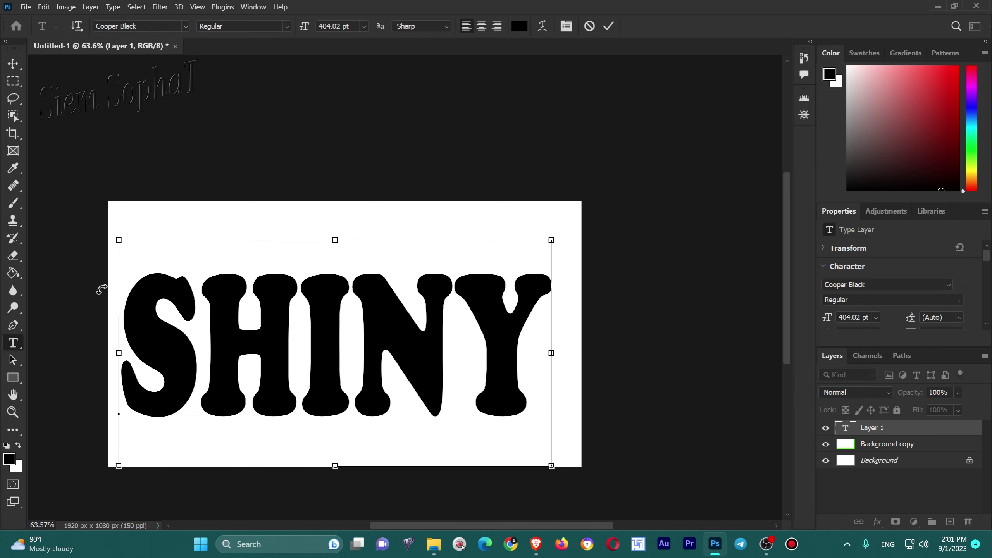
pyautogui.moveTo(119, 466); pyautogui.dragTo(134, 443)
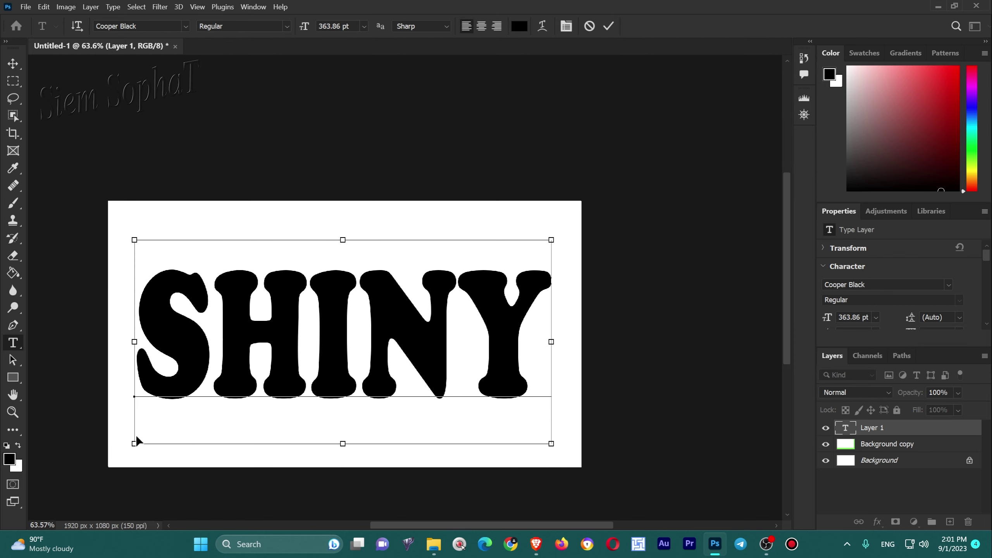
pyautogui.hotkey('ctrl', 'Return')
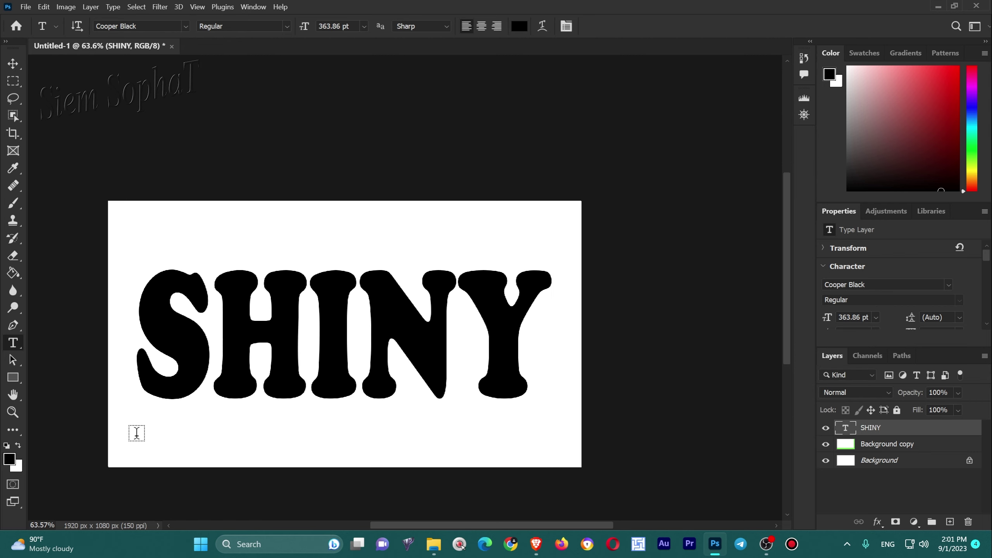
pyautogui.press('v')
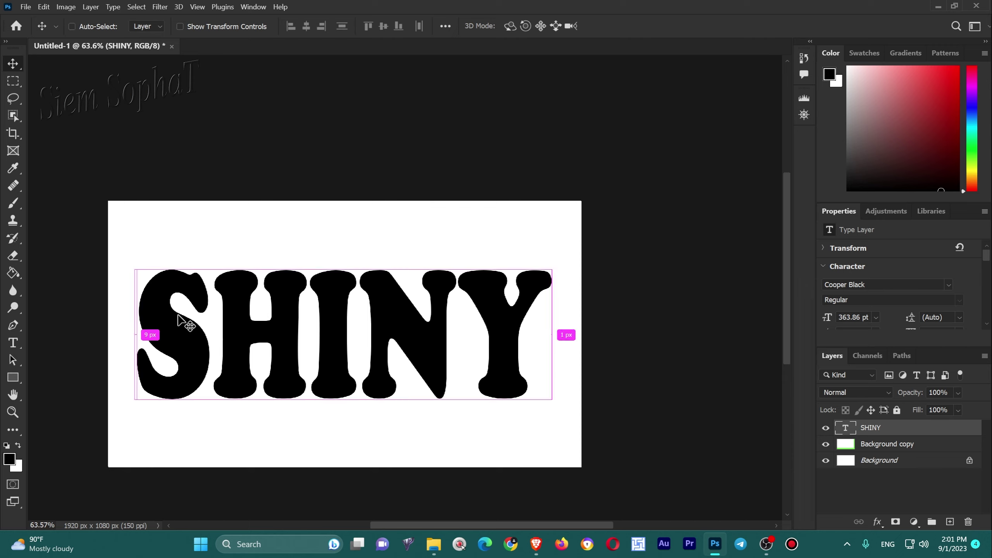
pyautogui.hotkey('ctrl', 't')
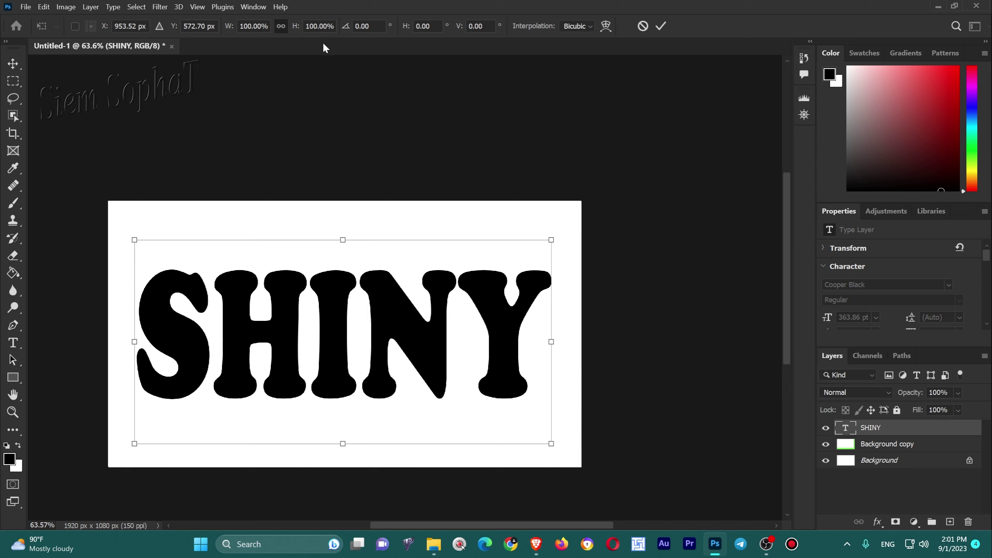
pyautogui.click(885, 211)
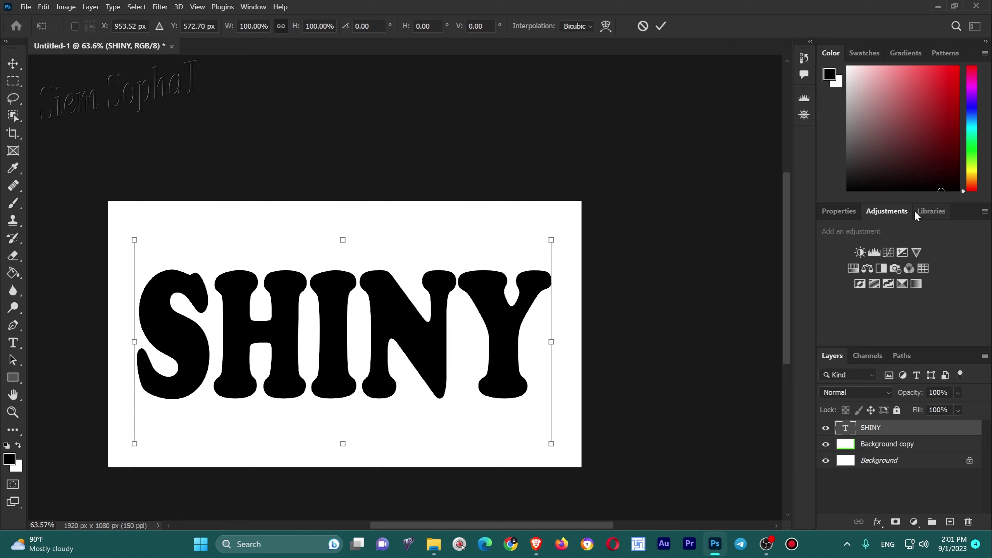
pyautogui.click(918, 211)
pyautogui.click(833, 212)
pyautogui.click(876, 52)
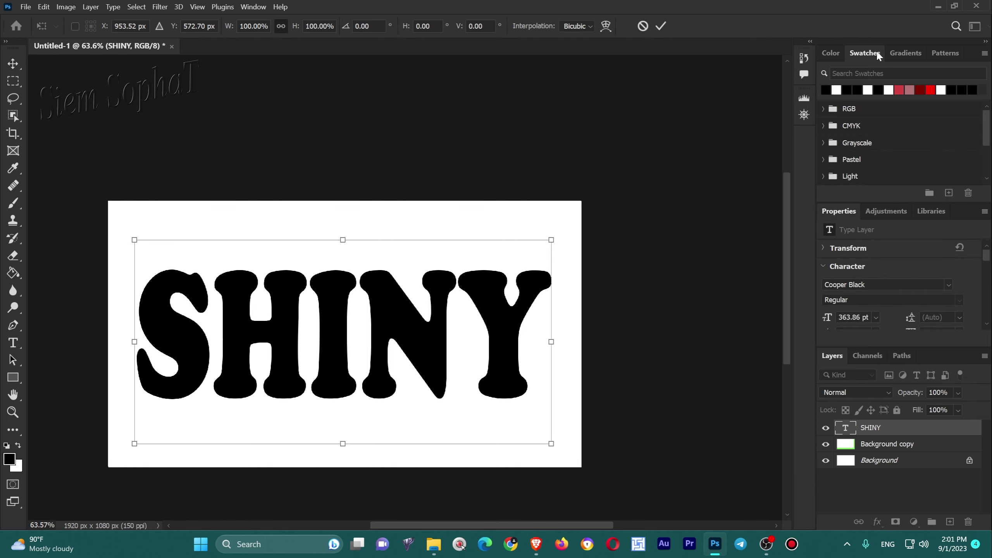
pyautogui.click(906, 54)
pyautogui.click(945, 53)
pyautogui.click(829, 55)
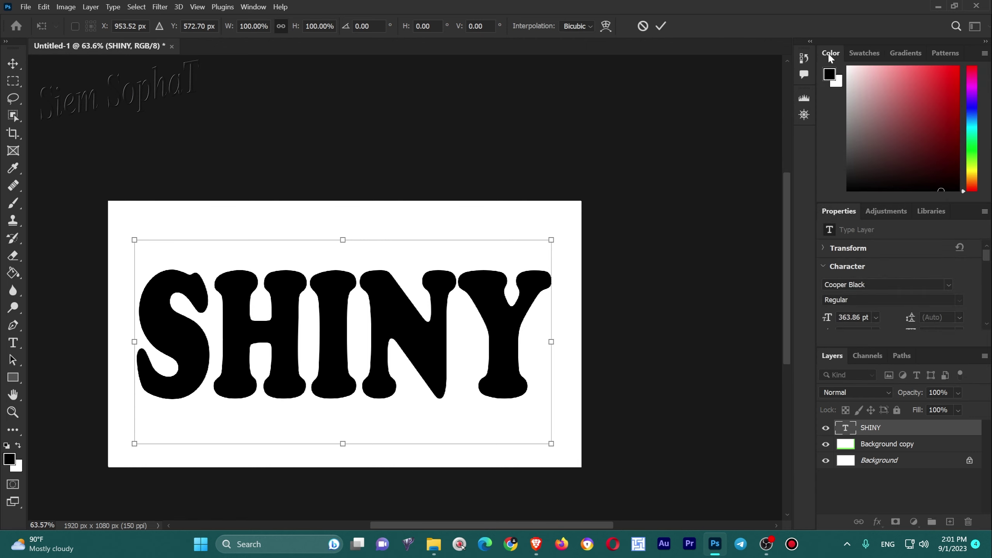
pyautogui.click(13, 63)
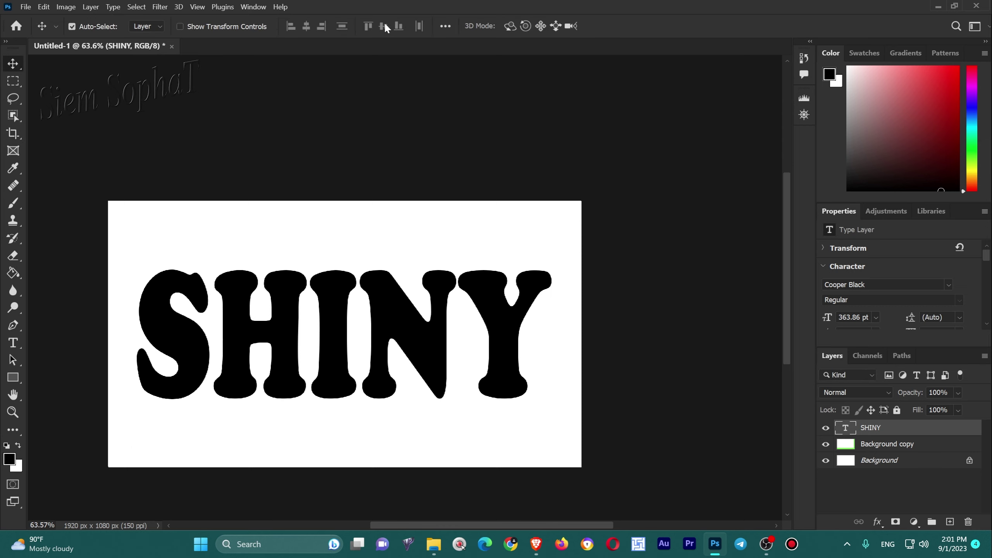
# - Delete the Background copy layer from the document
pyautogui.click(918, 446)
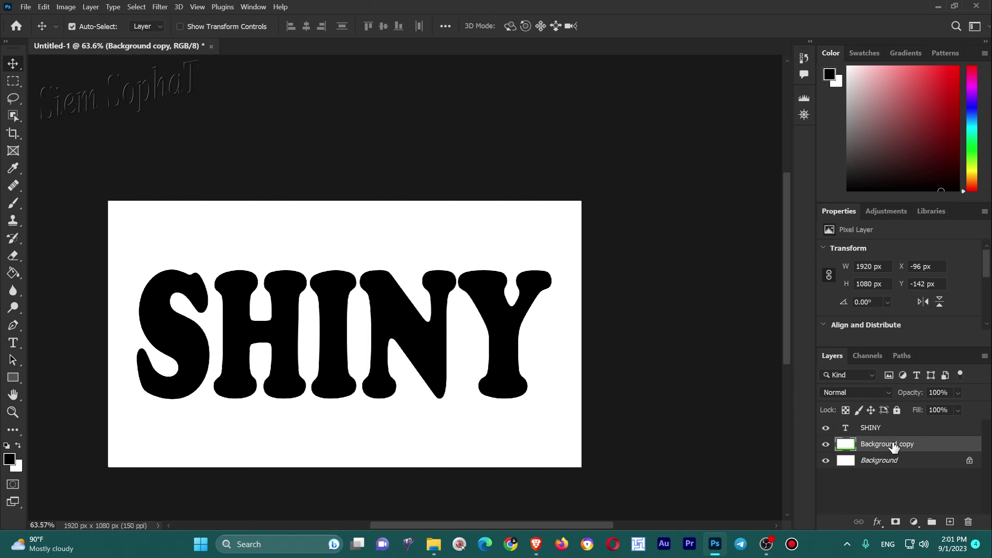
pyautogui.moveTo(850, 449); pyautogui.dragTo(969, 526)
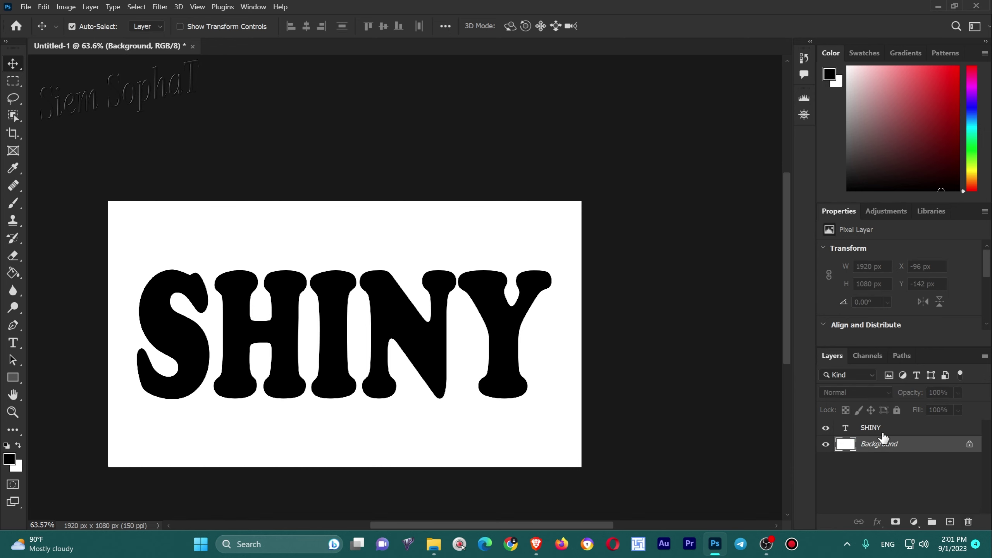
# - Add a gradient fill layer above the SHINY text using the rainbow Custom gradient at an angle of 0°
pyautogui.click(900, 427)
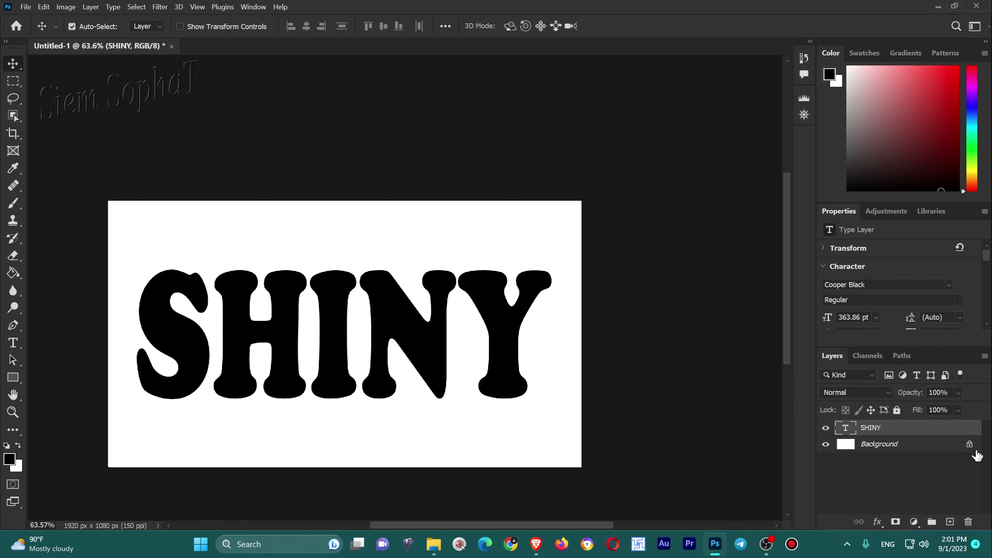
pyautogui.click(913, 522)
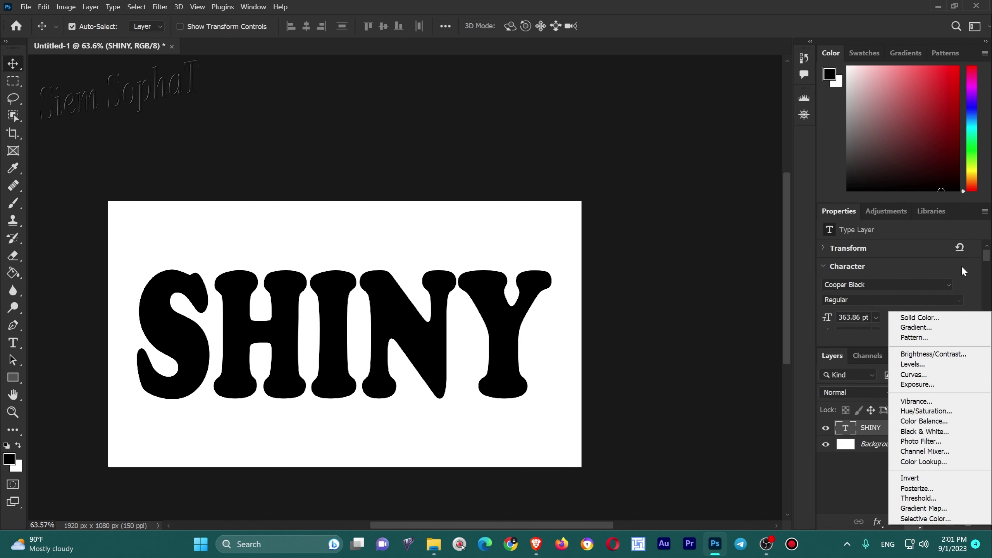
pyautogui.click(915, 327)
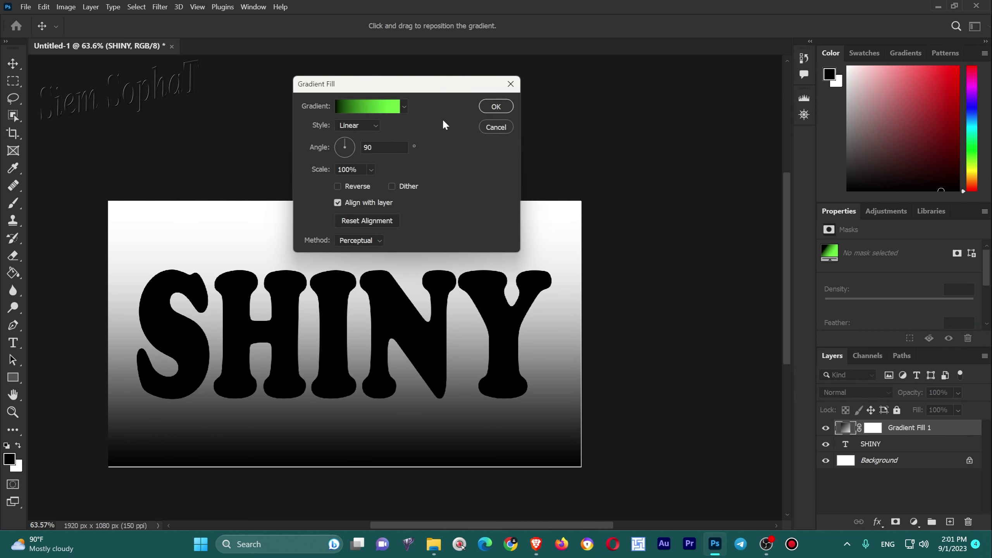
pyautogui.moveTo(375, 148); pyautogui.dragTo(323, 156)
pyautogui.write('0')
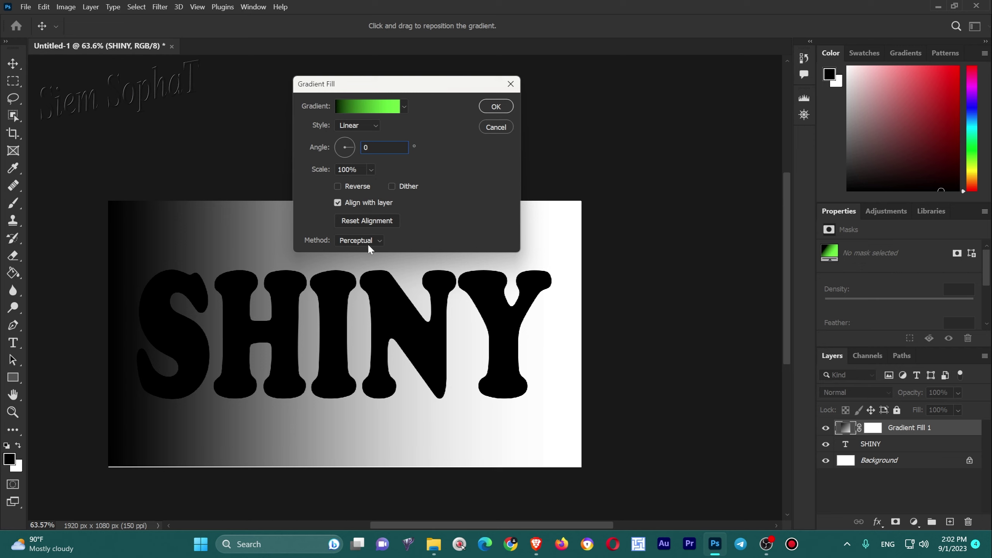
pyautogui.click(402, 106)
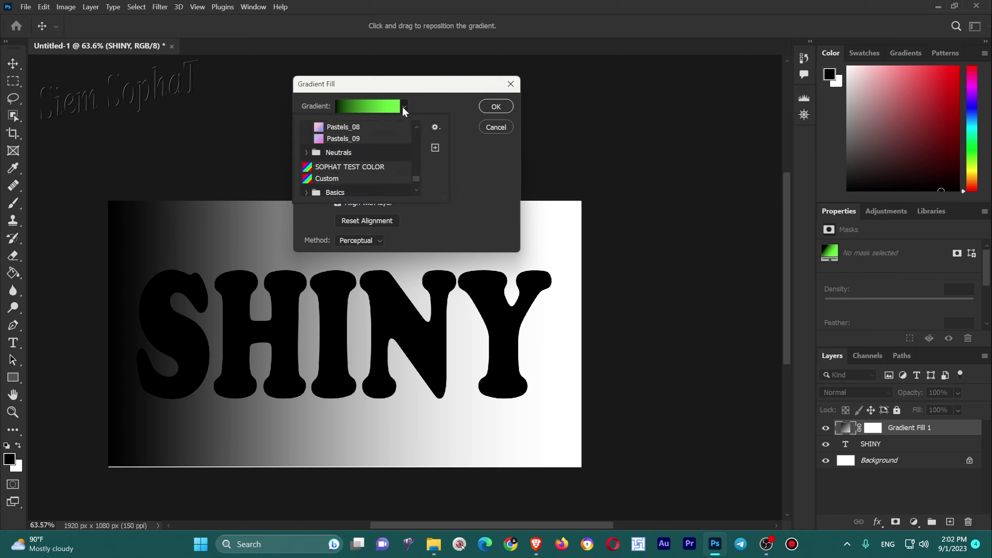
pyautogui.click(358, 180)
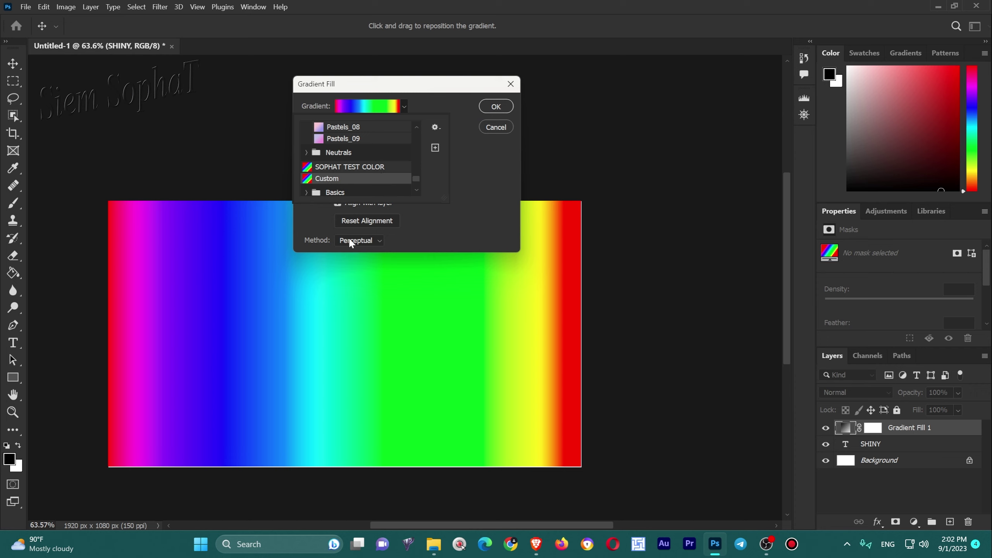
pyautogui.click(504, 108)
pyautogui.click(496, 107)
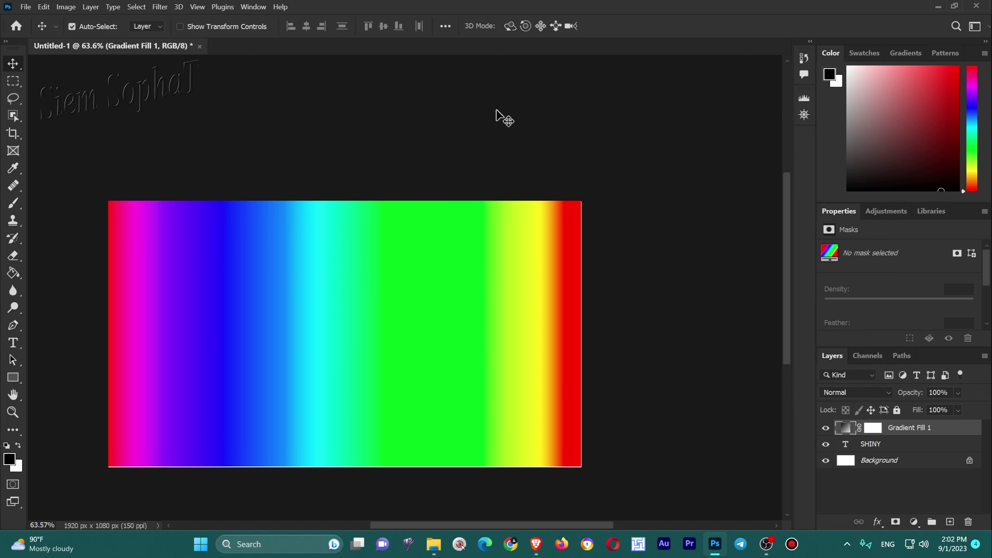
# - Clip the gradient fill layer to the SHINY text layer with a clipping mask
pyautogui.click(885, 445)
pyautogui.click(951, 433)
pyautogui.rightClick(947, 427)
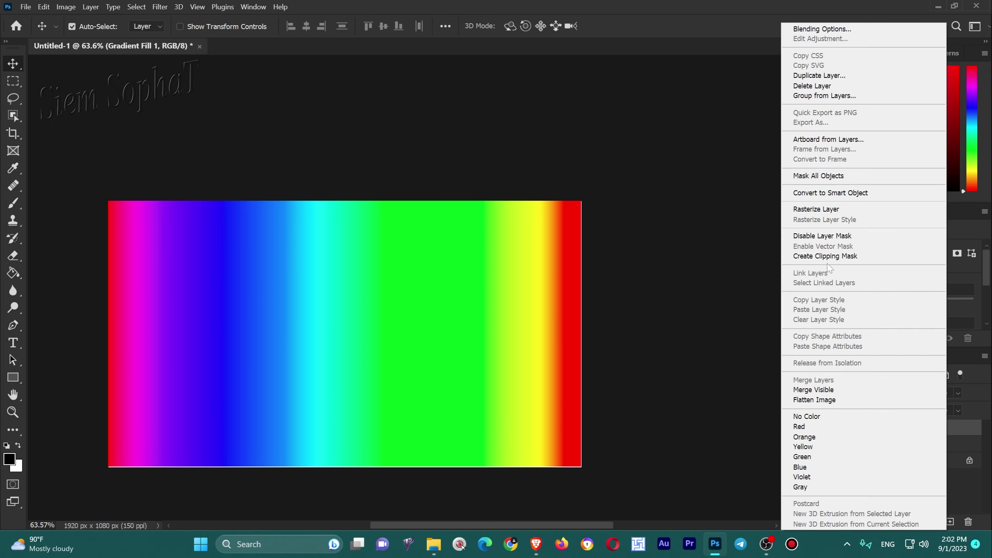
pyautogui.click(839, 258)
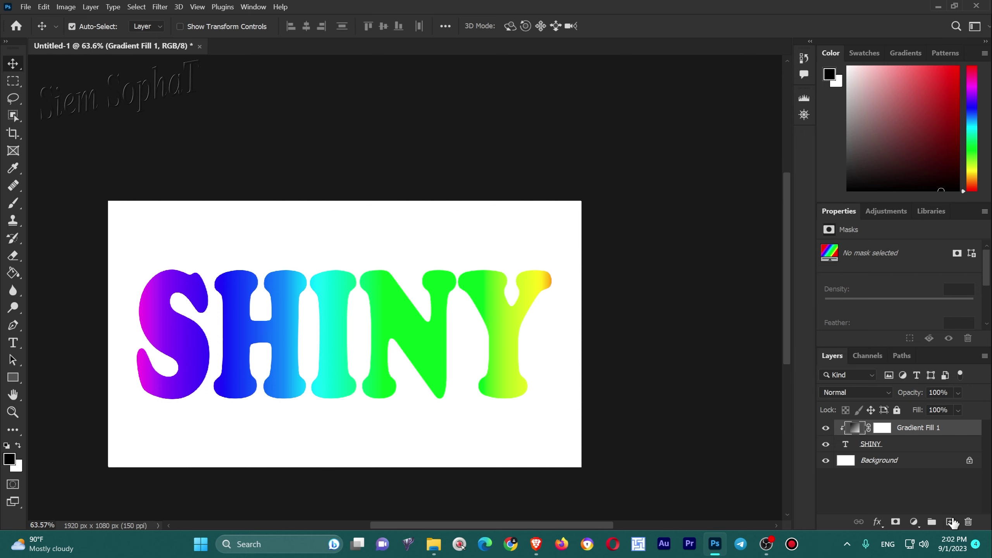
# - Add Bevel & Emboss to the SHINY text layer with the Inner Bevel style, size 23 px and soften 2 px
pyautogui.doubleClick(895, 448)
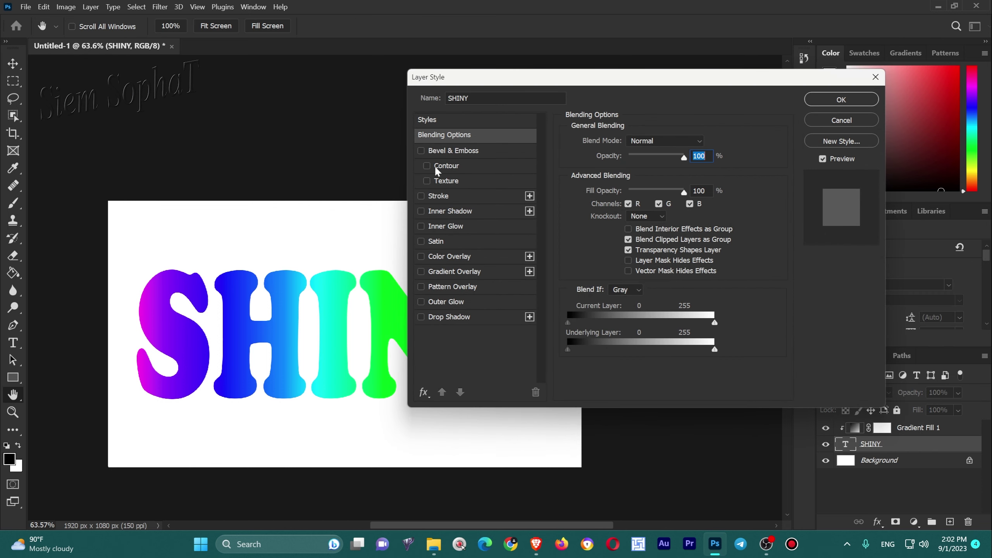
pyautogui.click(489, 152)
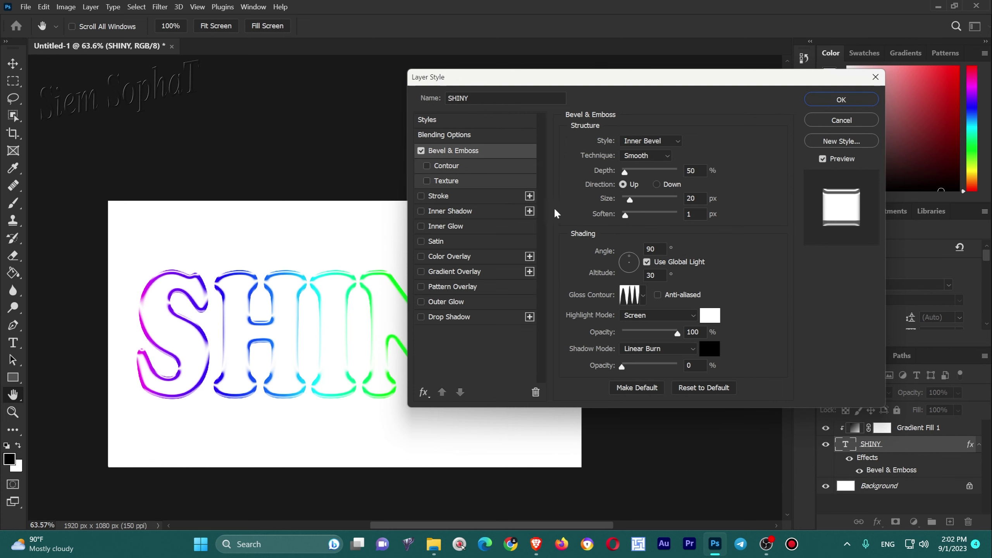
pyautogui.click(653, 142)
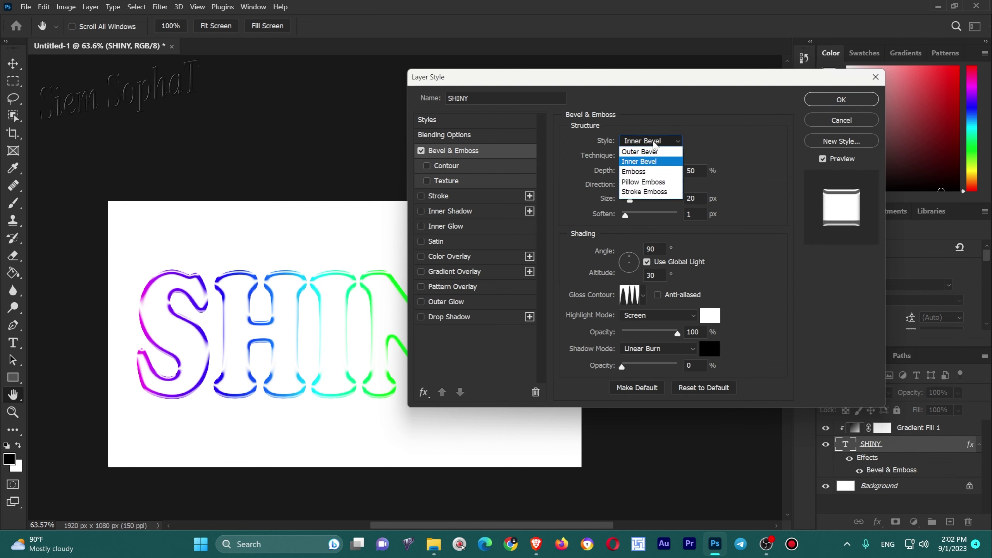
pyautogui.click(661, 159)
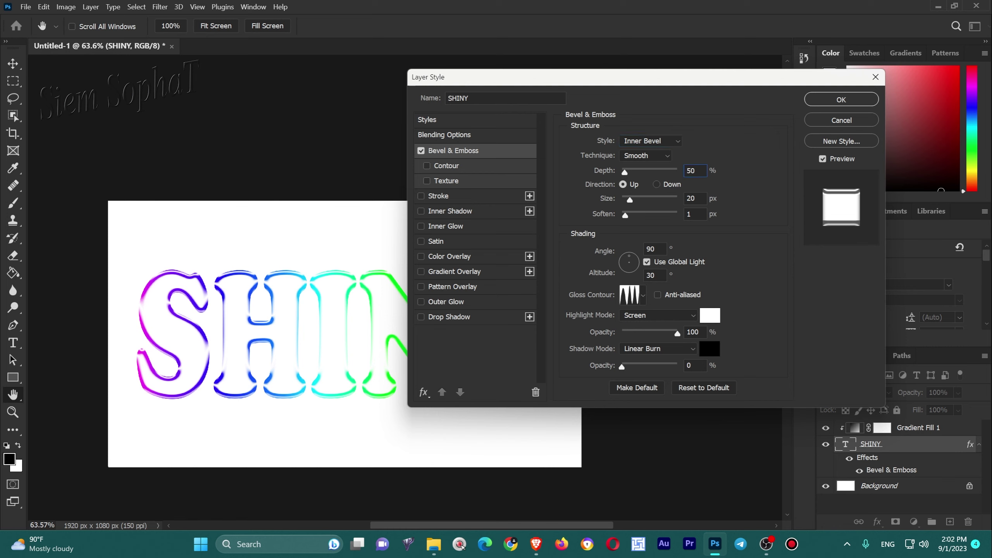
pyautogui.press('Up')
pyautogui.press('Up')
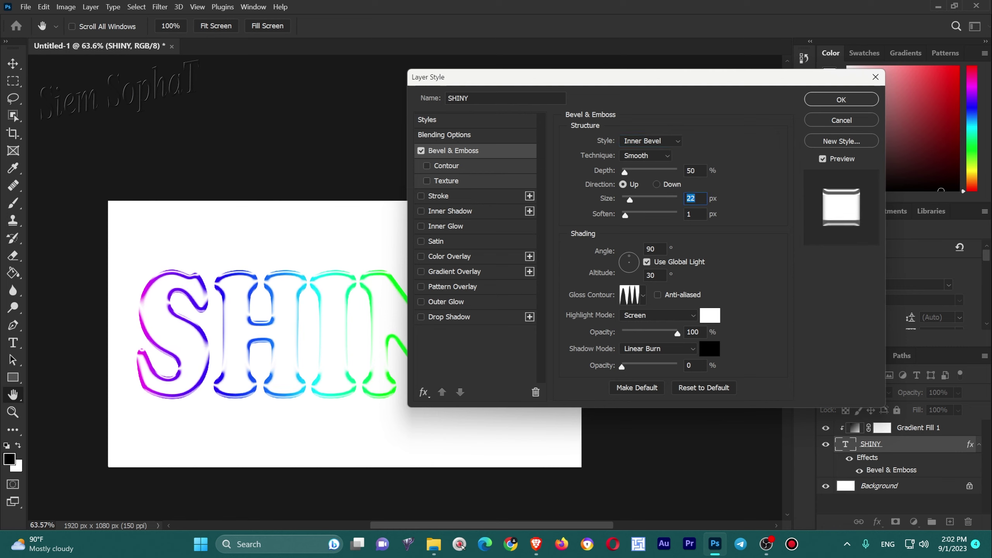
pyautogui.press('Up')
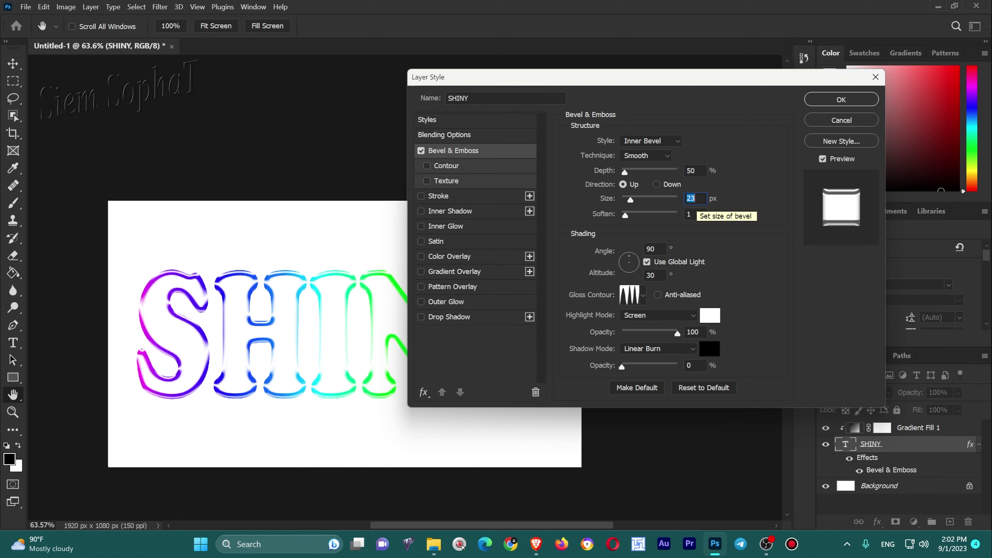
pyautogui.press('Tab')
pyautogui.press('Up')
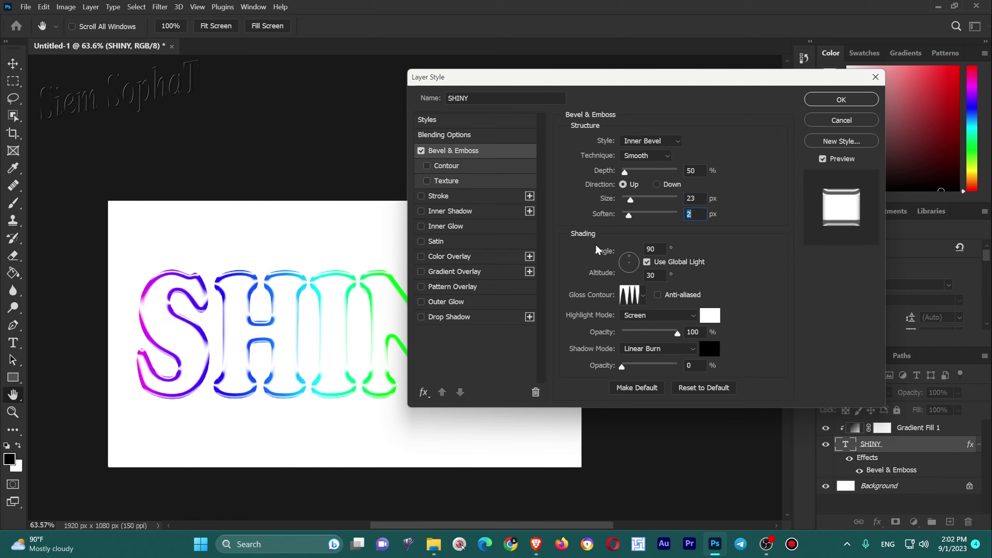
# - Set the bevel's shading angle to 135° and its altitude to 55°
pyautogui.press('Tab')
pyautogui.write('135')
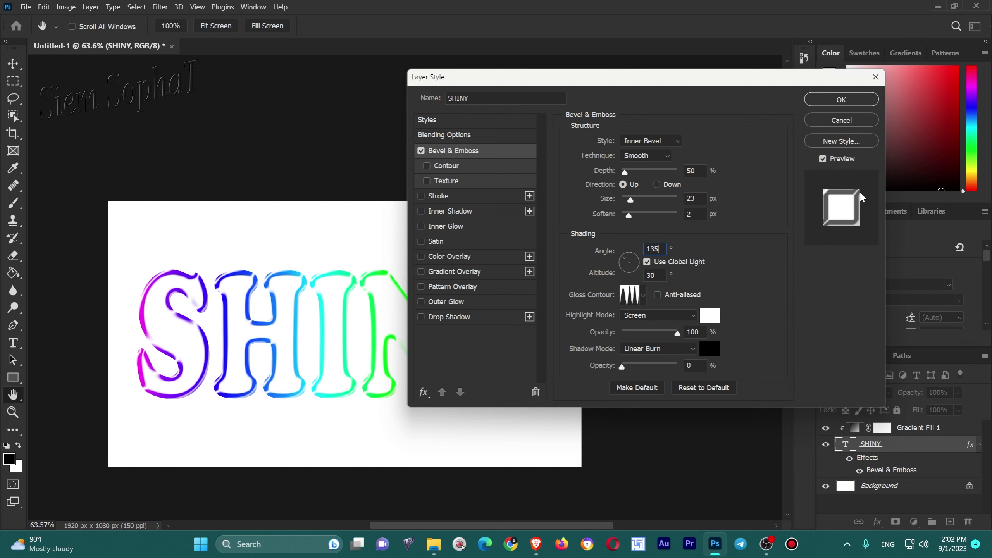
pyautogui.press('Tab')
pyautogui.write('55')
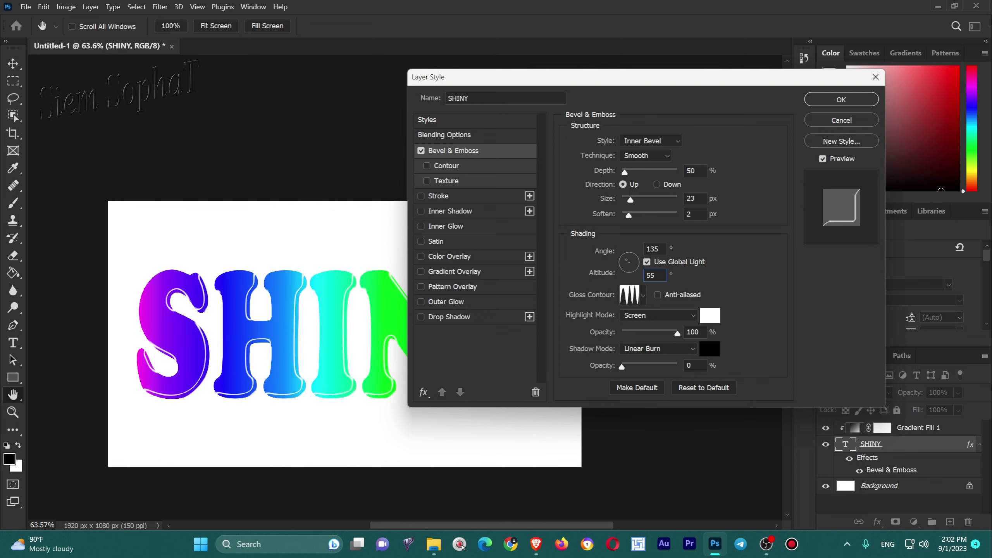
# - Set the bevel's gloss contour to Ring - Triple and check the highlight colour without changing it
pyautogui.click(643, 297)
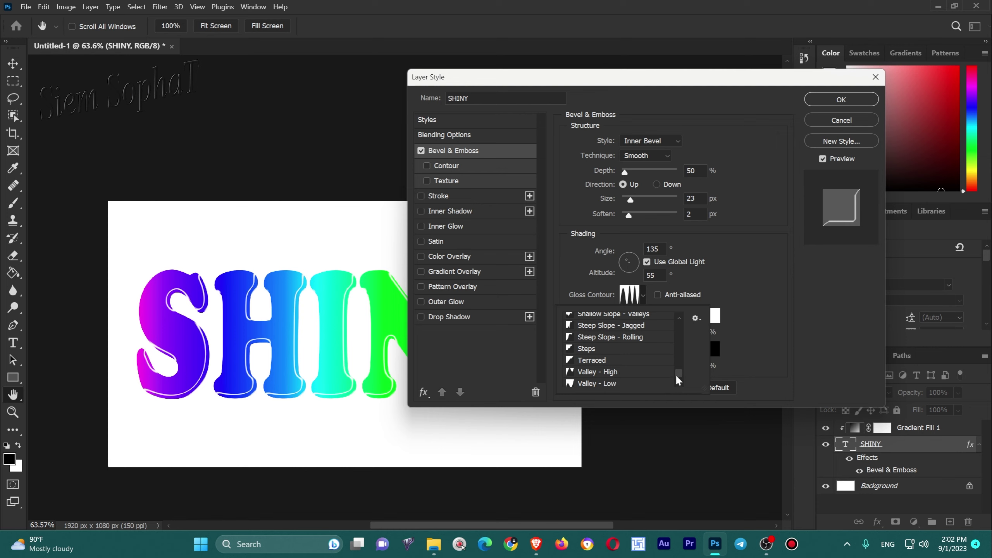
pyautogui.moveTo(678, 372); pyautogui.dragTo(653, 383)
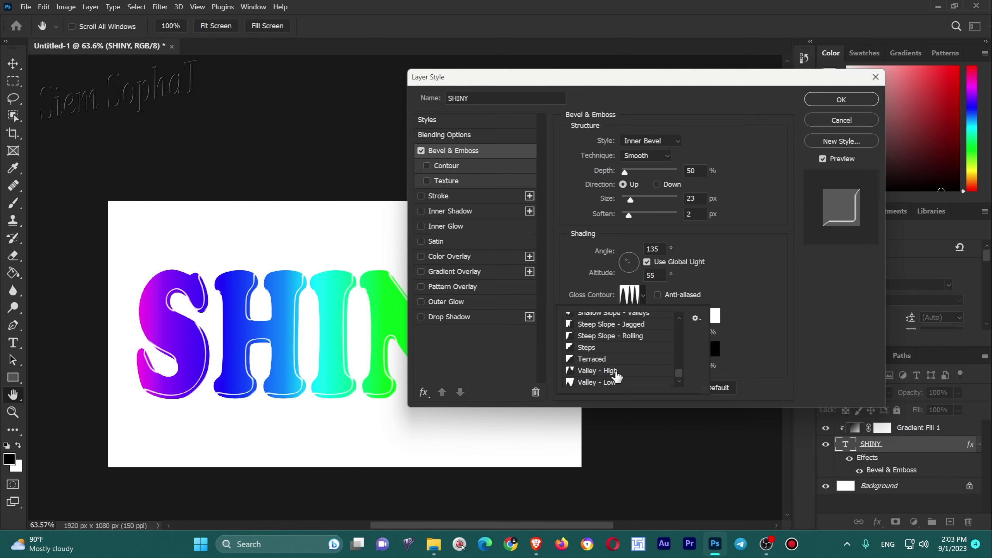
pyautogui.scroll(3, 633, 372)
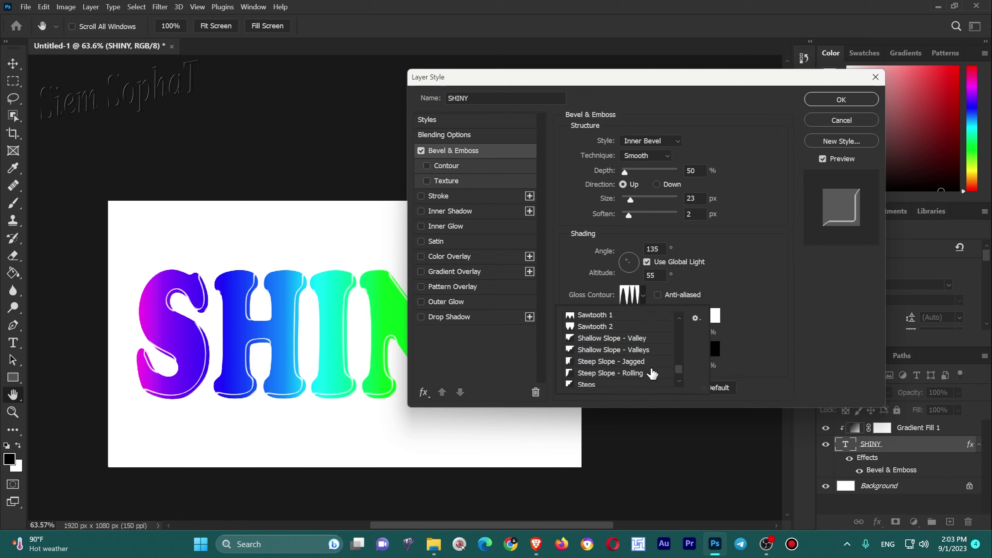
pyautogui.scroll(3, 655, 377)
pyautogui.scroll(5, 655, 377)
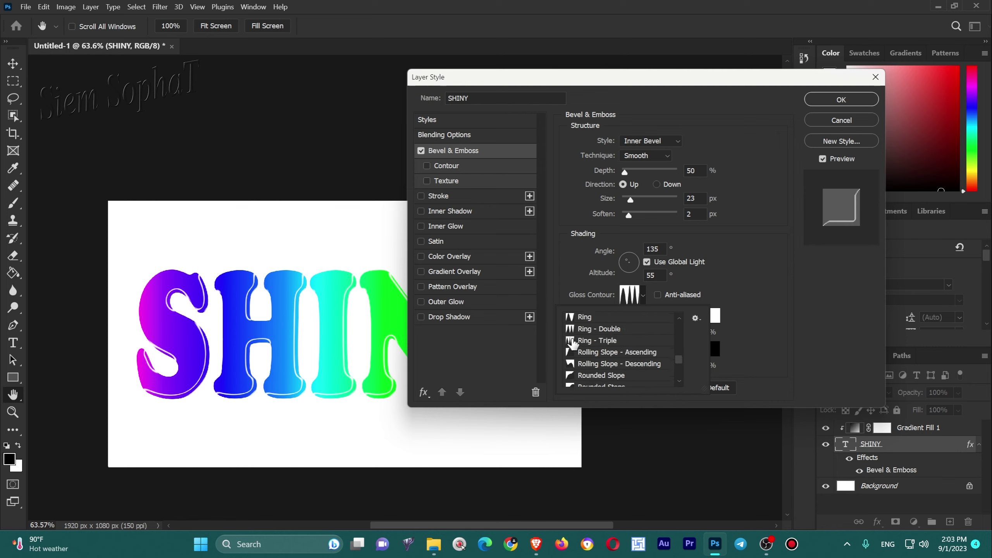
pyautogui.click(608, 341)
pyautogui.click(737, 255)
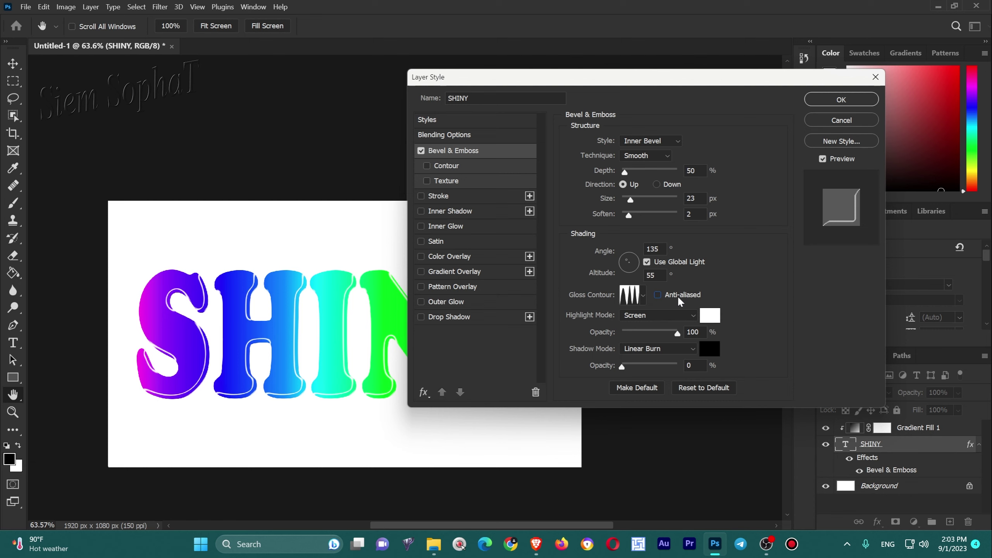
pyautogui.click(714, 318)
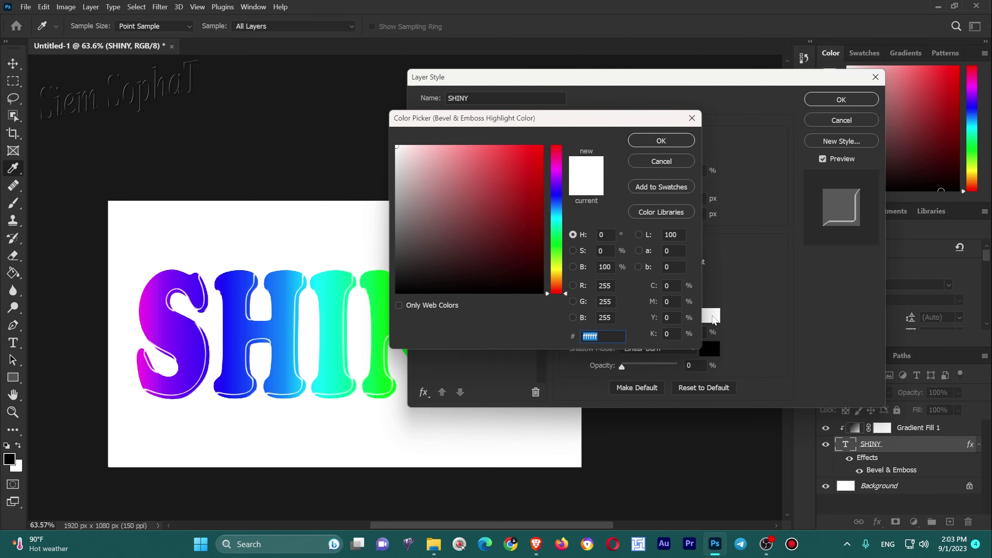
pyautogui.click(692, 119)
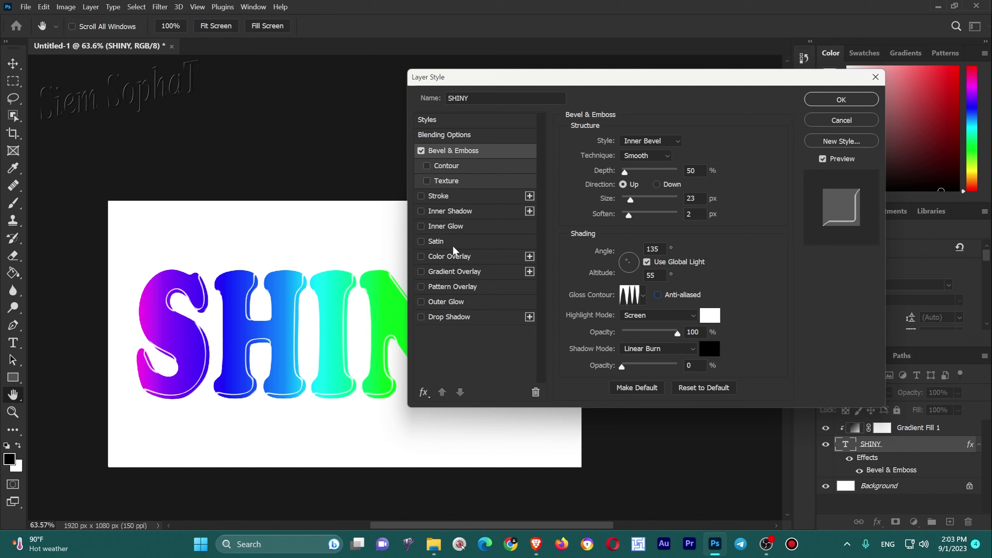
# - Add an Inner Glow to the SHINY text layer with a size of 32 px and a range of 44%
pyautogui.click(473, 226)
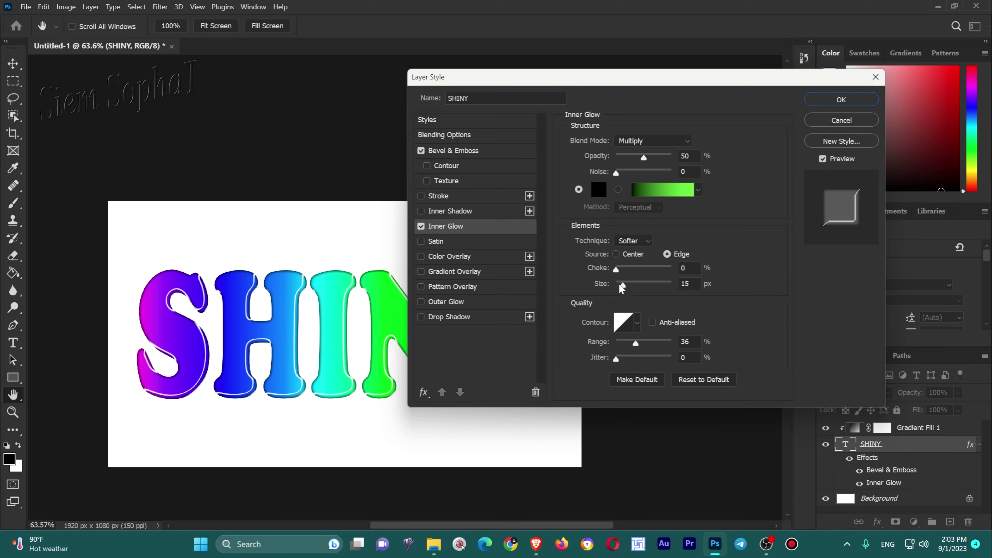
pyautogui.moveTo(624, 286)
pyautogui.mouseDown()
pyautogui.moveTo(641, 285)
pyautogui.moveTo(617, 290)
pyautogui.moveTo(626, 290)
pyautogui.mouseUp()
pyautogui.click(691, 342)
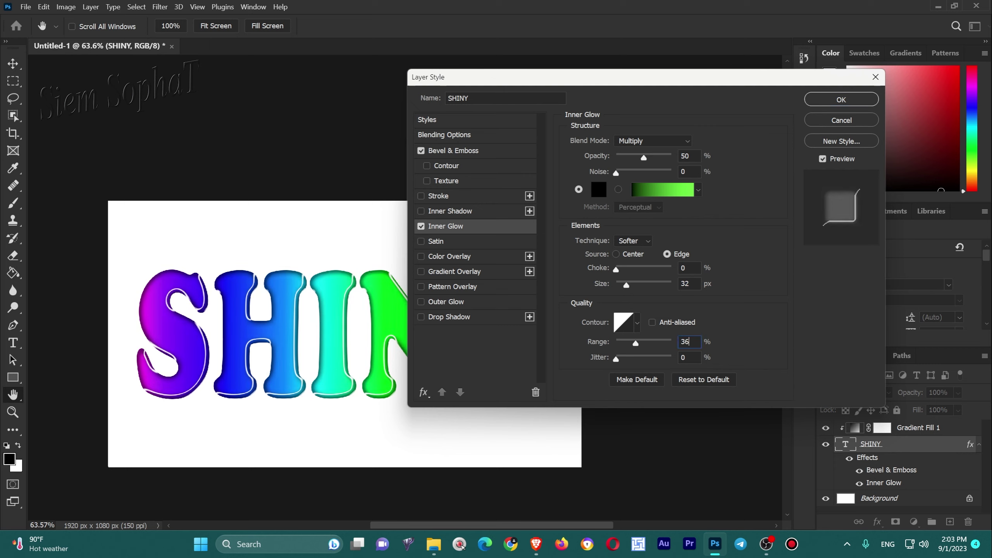
pyautogui.moveTo(634, 342)
pyautogui.mouseDown()
pyautogui.moveTo(648, 341)
pyautogui.moveTo(640, 343)
pyautogui.mouseUp()
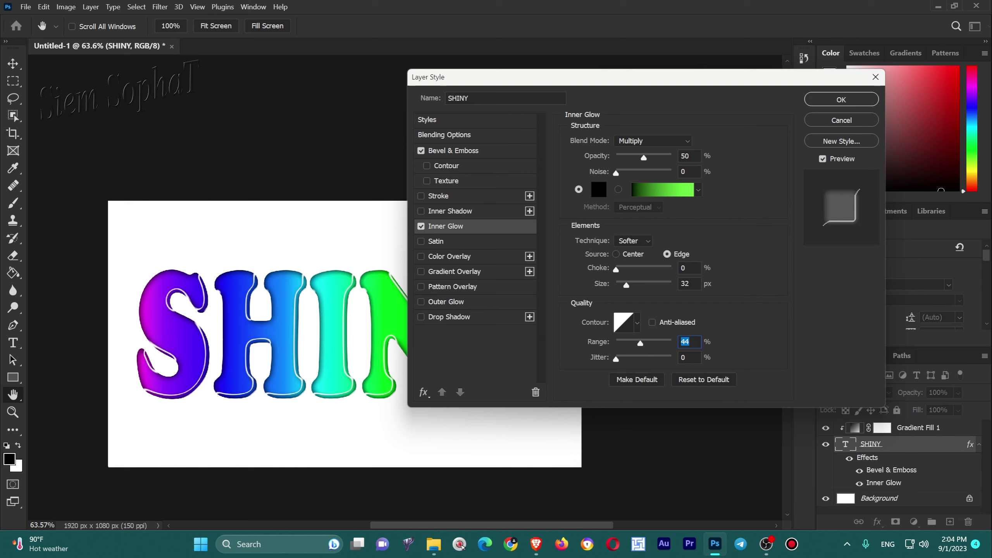
# - Add a Drop Shadow to the SHINY text layer and fine-tune its distance and size
pyautogui.click(477, 319)
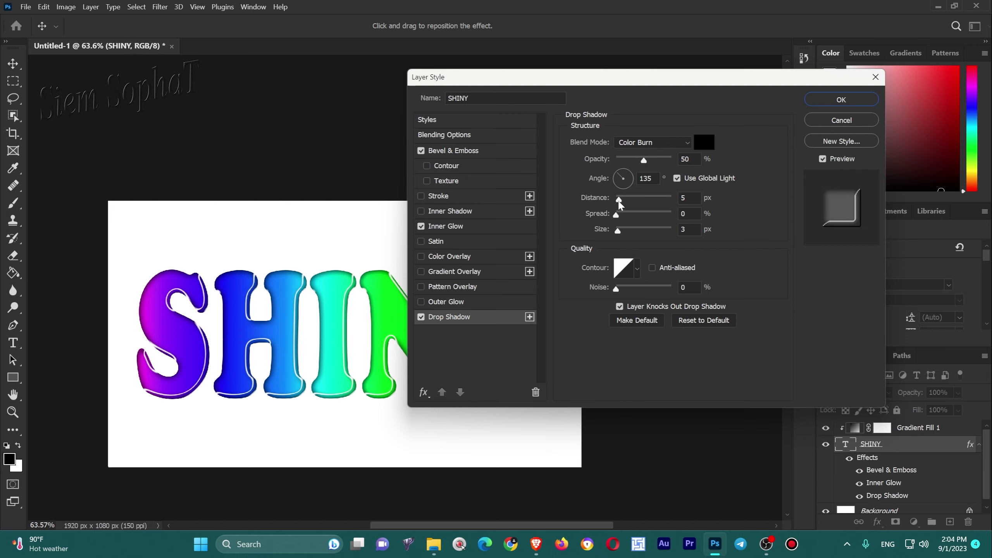
pyautogui.moveTo(619, 201)
pyautogui.mouseDown()
pyautogui.moveTo(628, 196)
pyautogui.moveTo(622, 204)
pyautogui.mouseUp()
pyautogui.moveTo(622, 203); pyautogui.dragTo(620, 202)
pyautogui.click(619, 228)
# - Enable the Contour option of the bevel and choose the Ring - Double contour without anti-aliasing
pyautogui.click(445, 166)
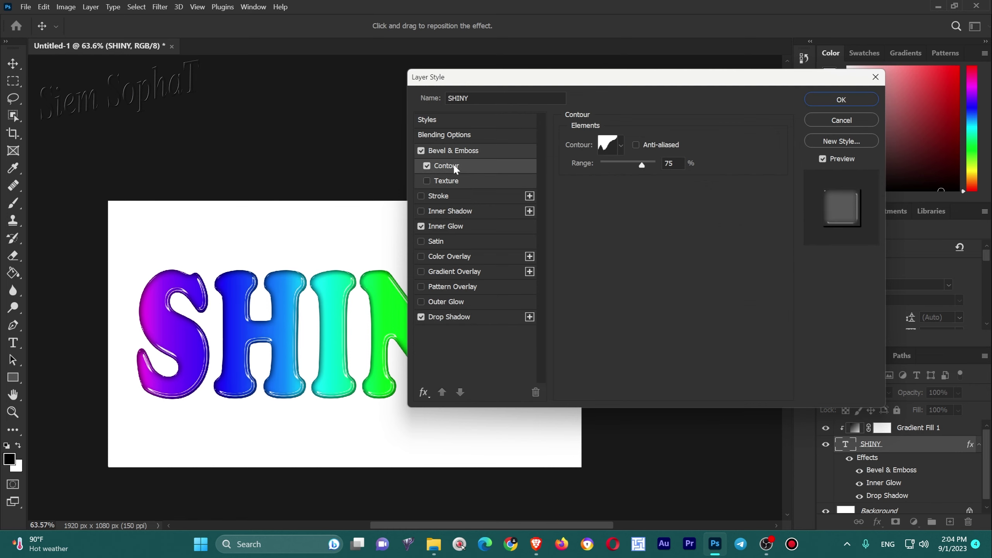
pyautogui.click(621, 146)
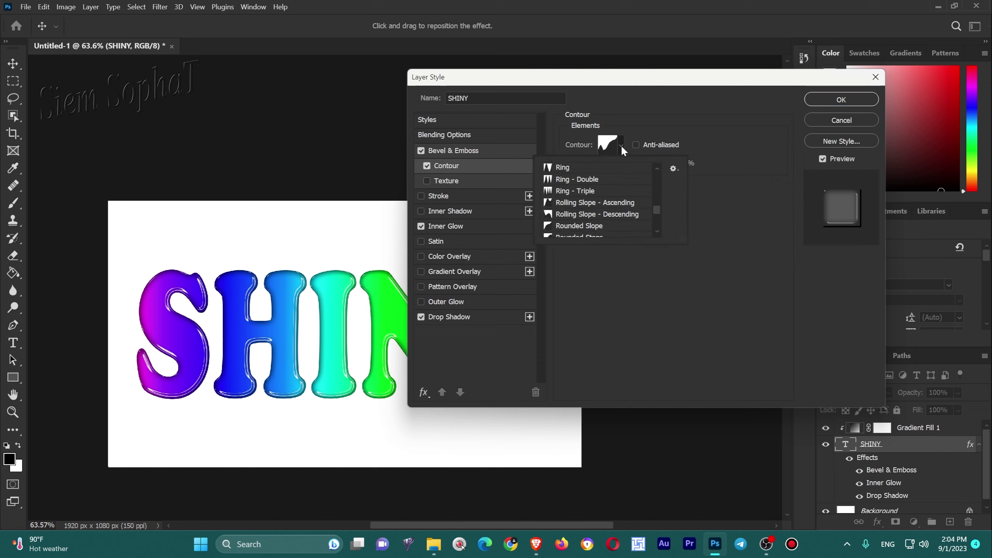
pyautogui.click(600, 180)
pyautogui.click(710, 143)
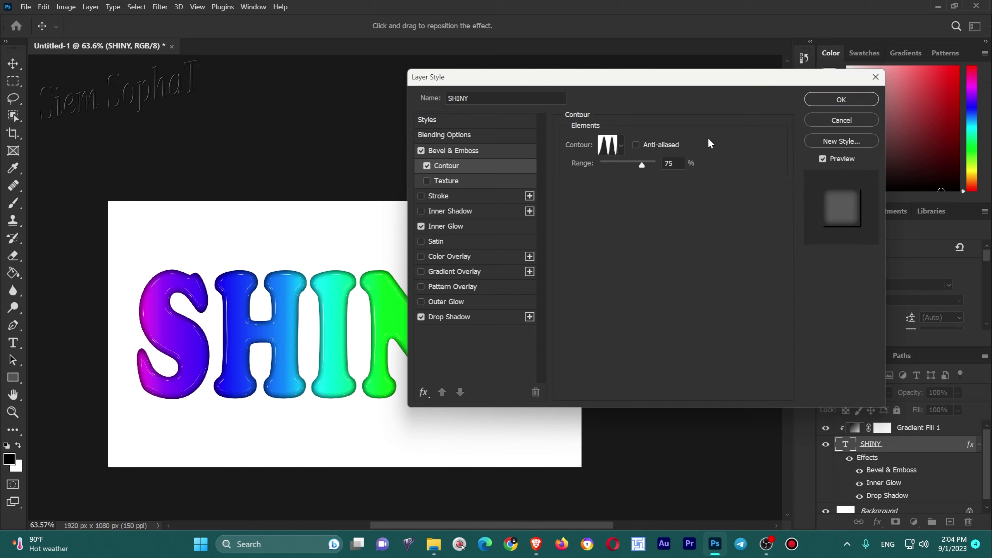
pyautogui.click(654, 147)
pyautogui.click(650, 148)
# - Increase the Inner Glow size to 38 px and uncover more of the text behind the dialog
pyautogui.click(478, 151)
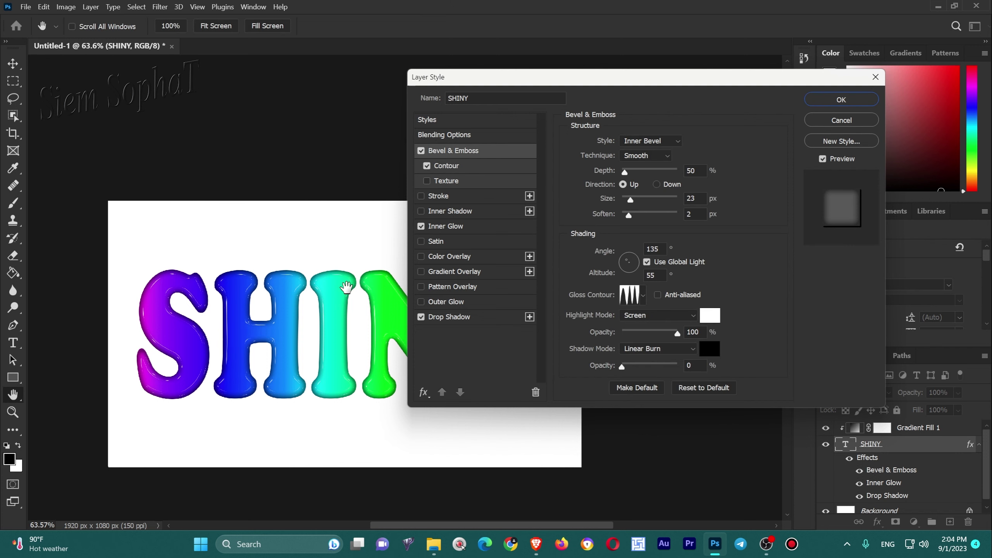
pyautogui.click(480, 226)
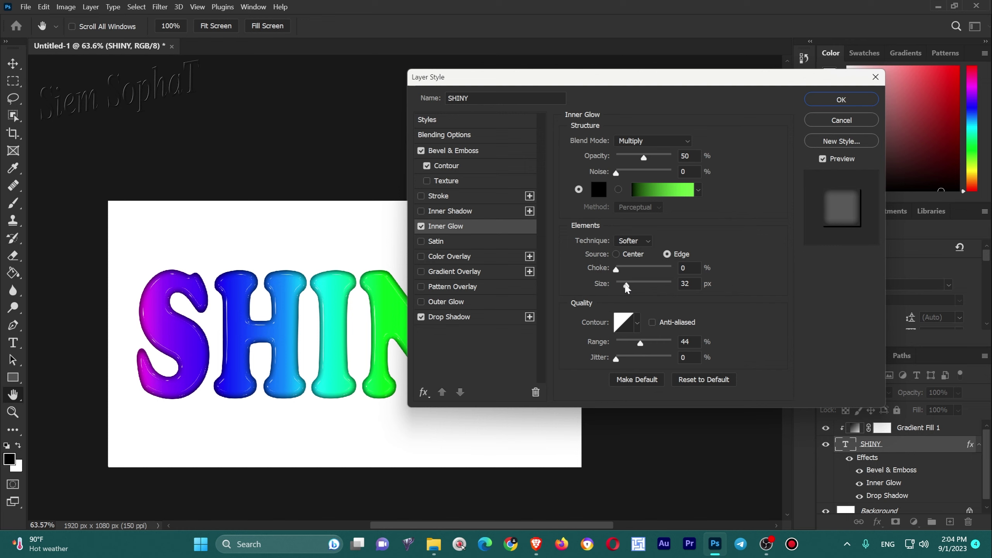
pyautogui.moveTo(627, 288)
pyautogui.mouseDown()
pyautogui.moveTo(576, 291)
pyautogui.moveTo(627, 290)
pyautogui.mouseUp()
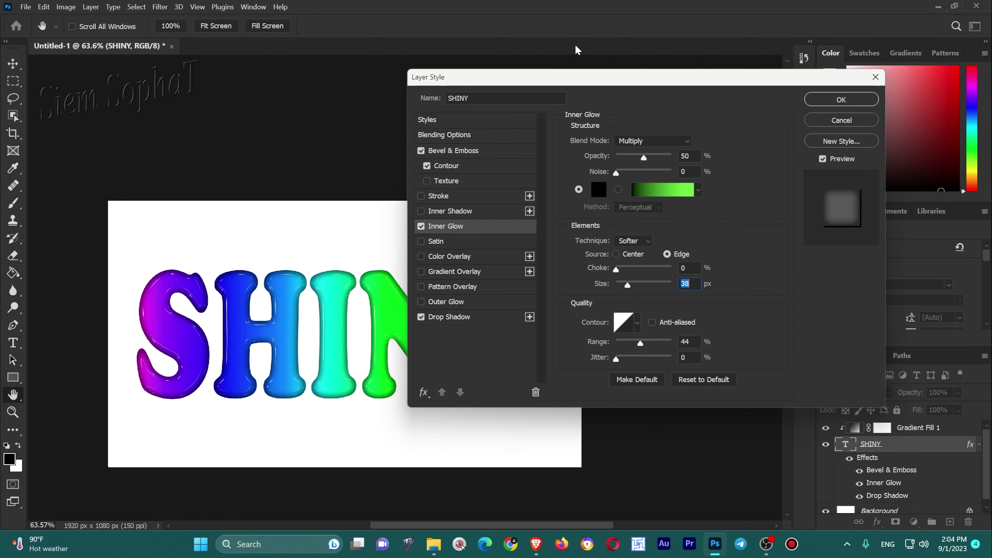
pyautogui.moveTo(600, 86); pyautogui.dragTo(661, 81)
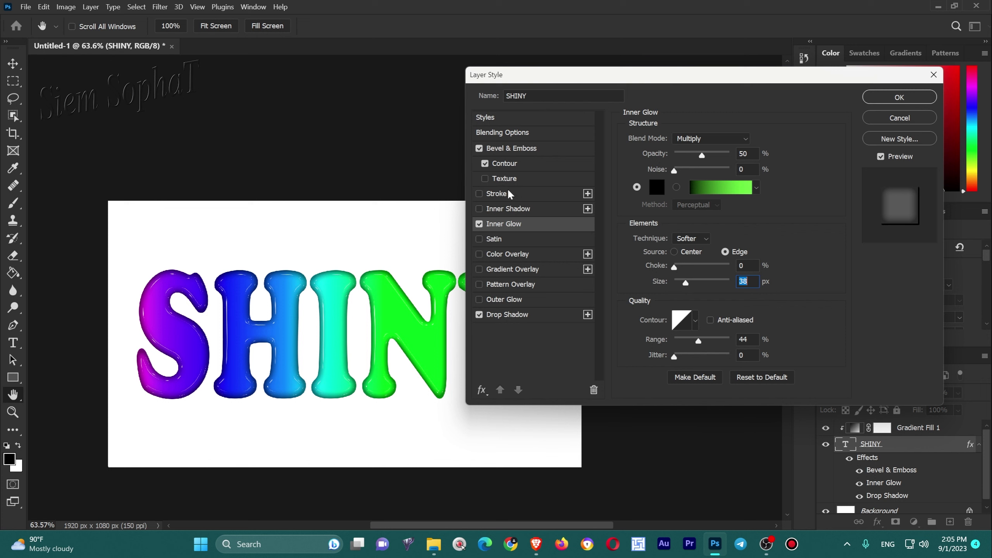
# - Set the Bevel & Emboss size to 43 px and its soften amount to 3 px
pyautogui.click(528, 151)
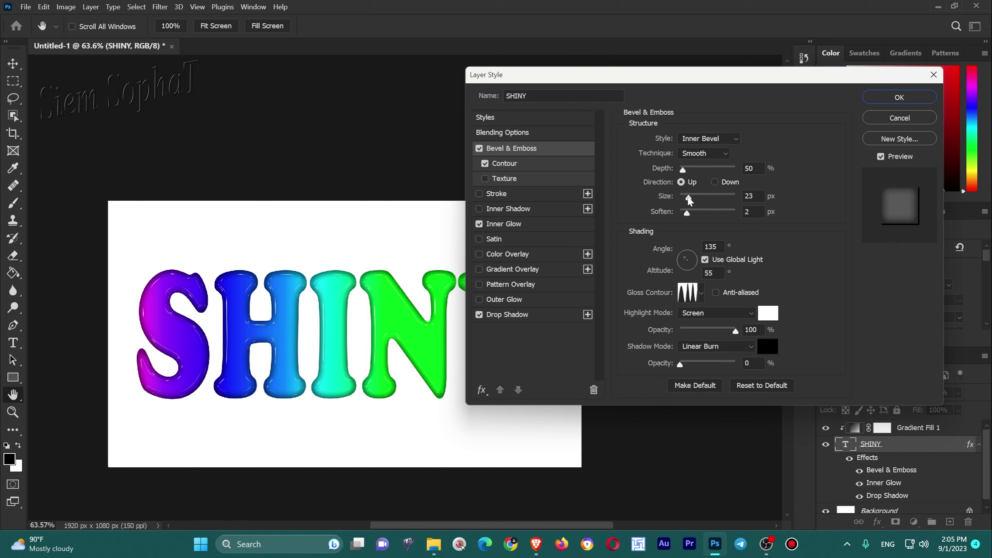
pyautogui.moveTo(689, 199); pyautogui.dragTo(695, 199)
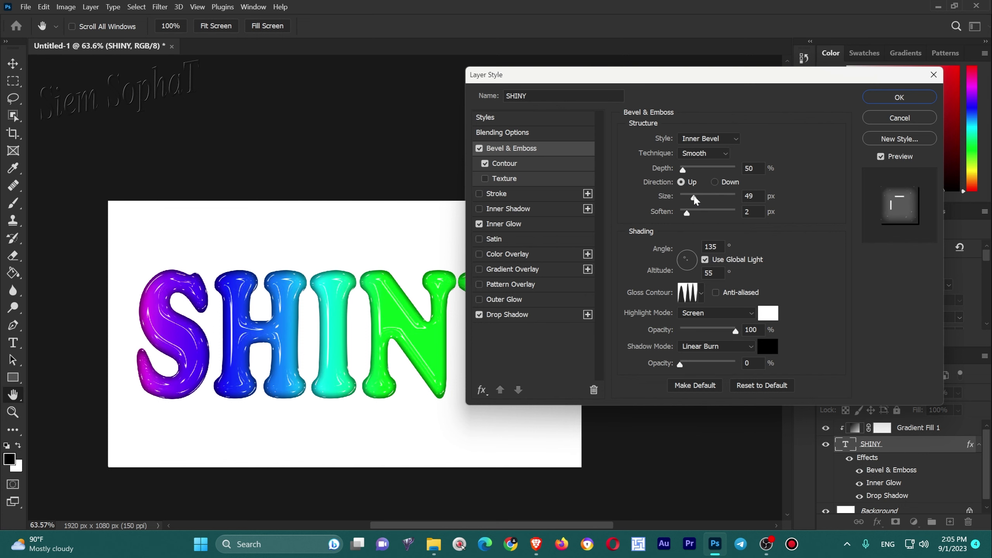
pyautogui.moveTo(695, 200); pyautogui.dragTo(691, 215)
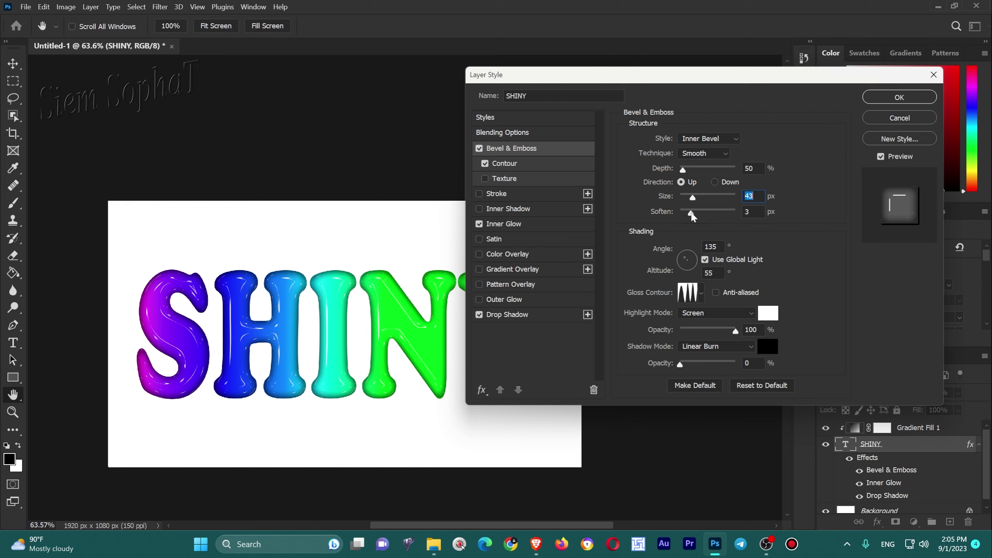
pyautogui.moveTo(692, 216); pyautogui.dragTo(692, 216)
pyautogui.press('Up')
pyautogui.press('Up')
pyautogui.press('Down')
pyautogui.press('Down')
# - Set the bevel's light altitude to 54° and apply the layer style to the SHINY text
pyautogui.click(714, 273)
pyautogui.press('Up')
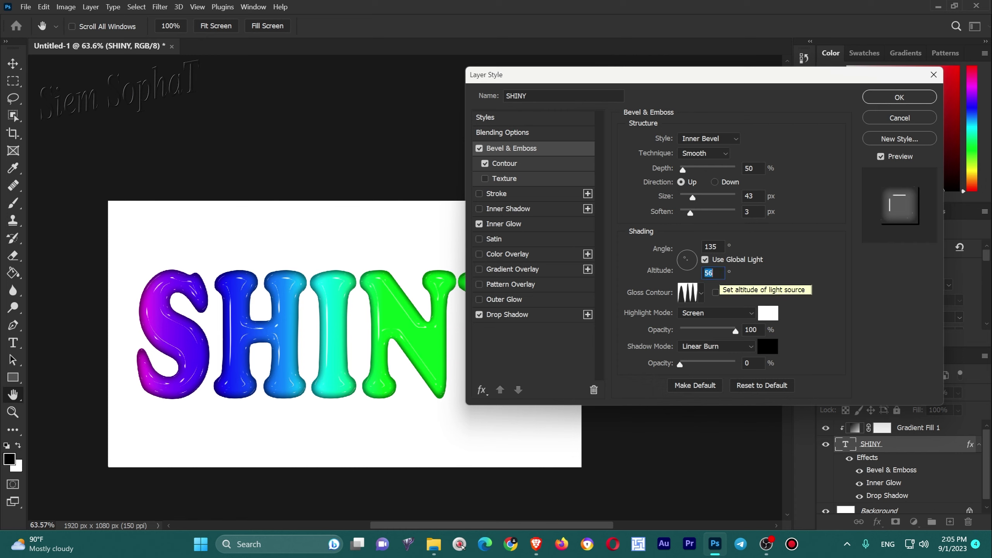
pyautogui.press('Down')
pyautogui.press('Down')
pyautogui.press('Down')
pyautogui.press('Down')
pyautogui.press('Down')
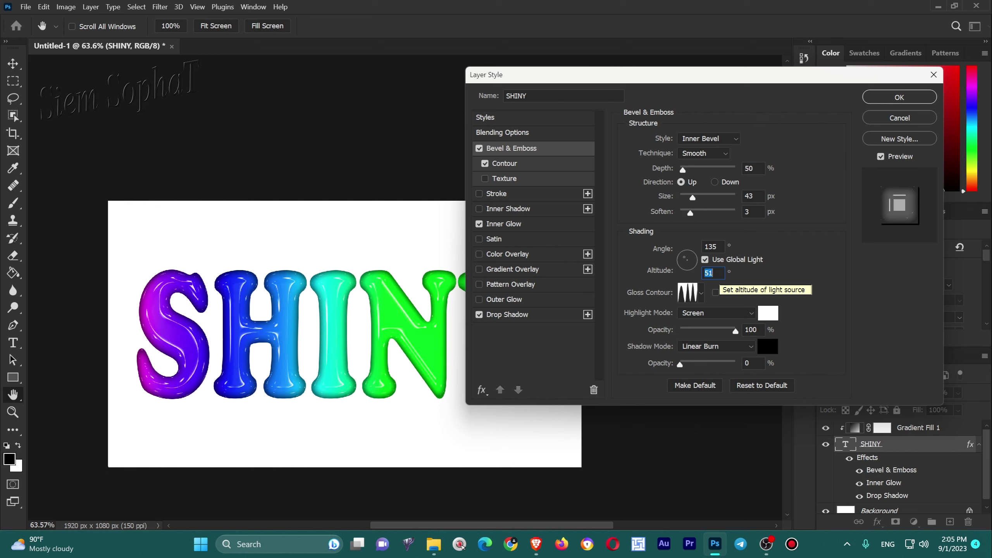
pyautogui.press('Up')
pyautogui.press('Up')
pyautogui.press('Up')
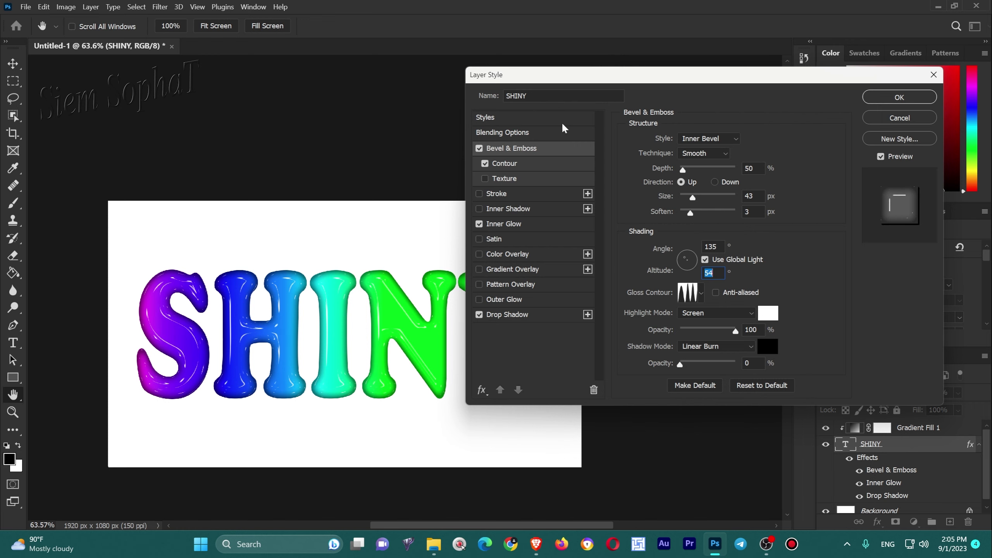
pyautogui.click(899, 97)
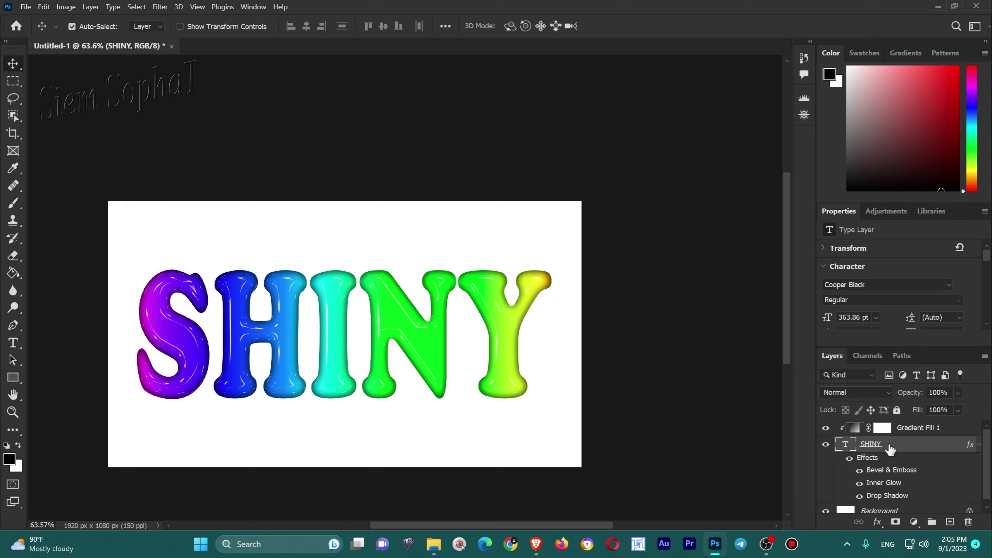
# - Load the outline of the SHINY text as a selection and add a new layer above the text layer
pyautogui.keyDown('ctrl'); pyautogui.click(843, 445); pyautogui.keyUp('ctrl')
pyautogui.keyDown('ctrl'); pyautogui.click(846, 446); pyautogui.keyUp('ctrl')
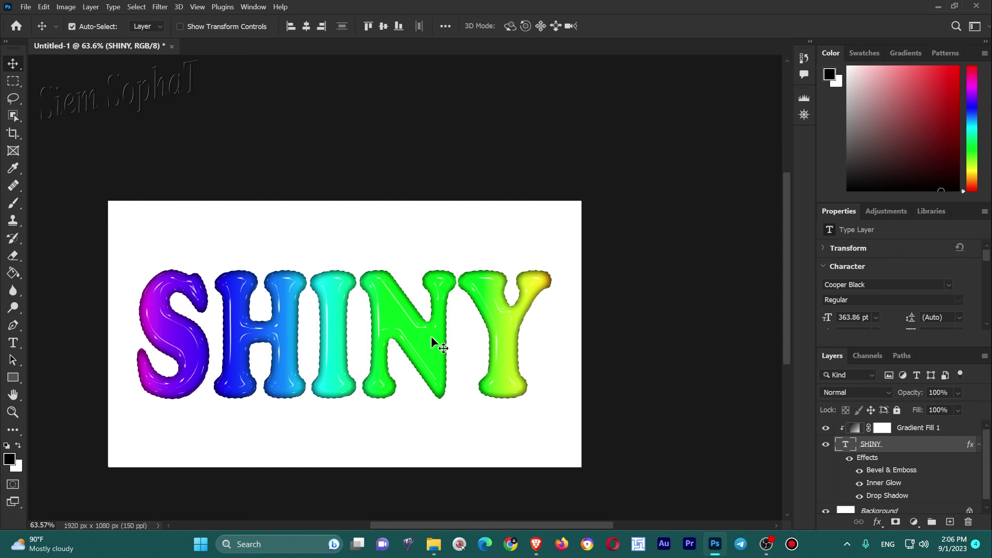
pyautogui.click(950, 522)
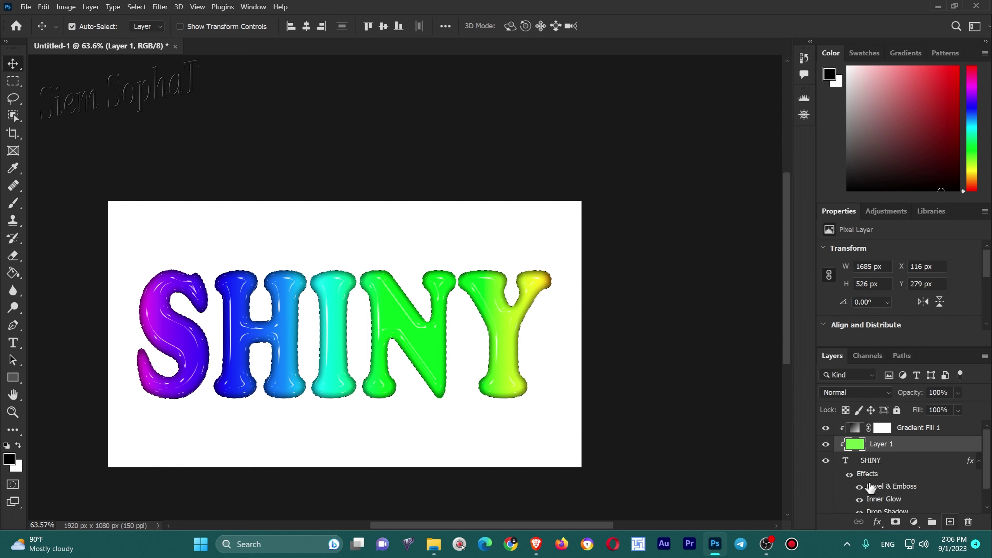
# - Move the new layer beneath the SHINY text layer in the layer stack
pyautogui.rightClick(841, 447)
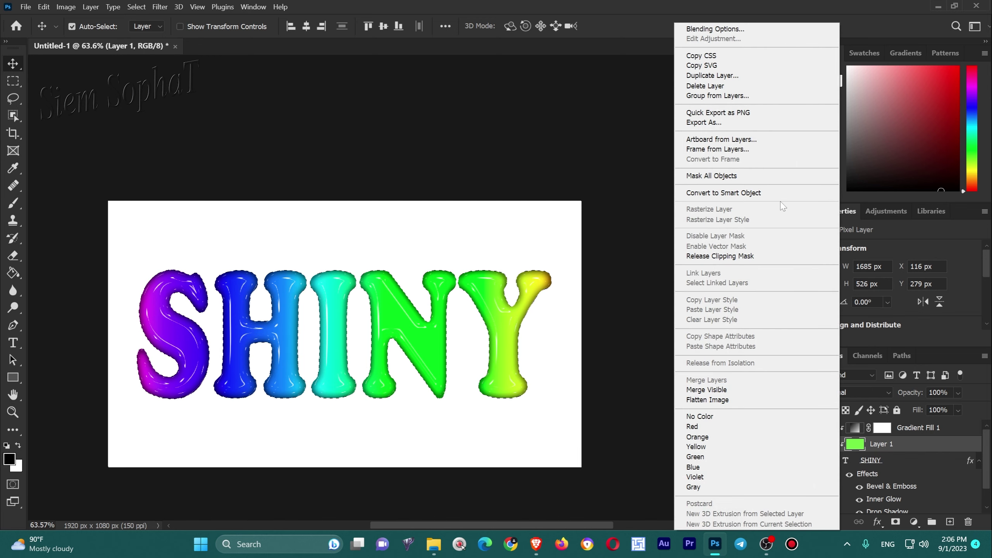
pyautogui.click(906, 446)
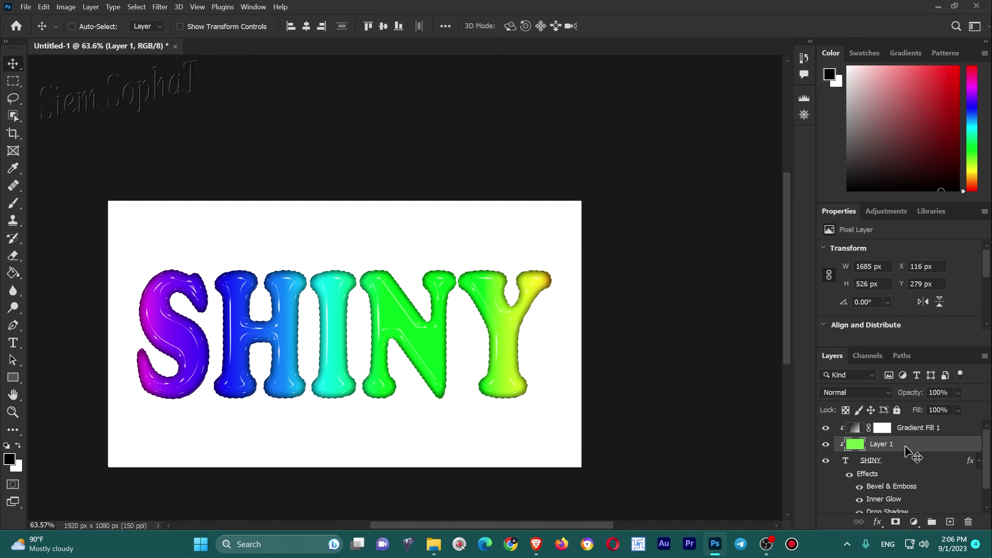
pyautogui.hotkey('ctrl', '[')
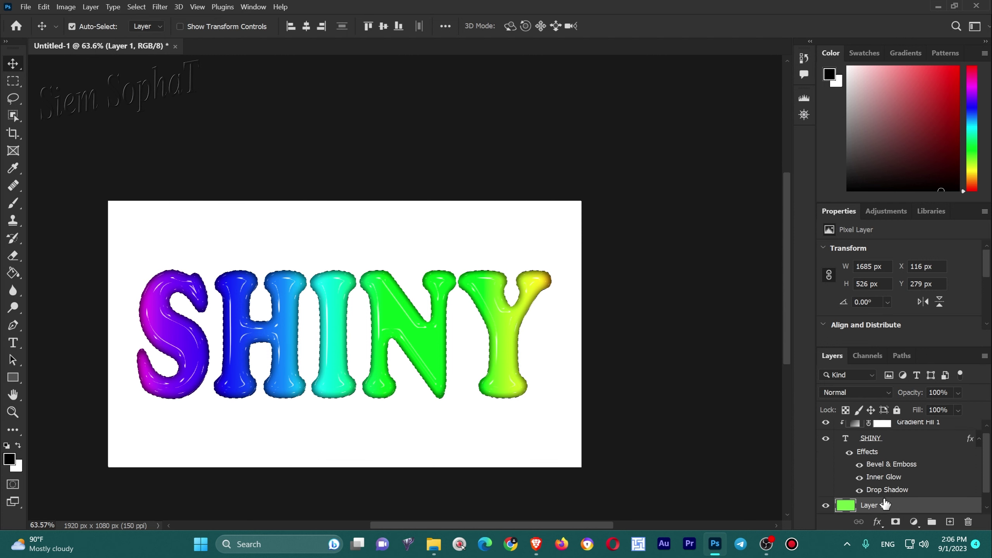
# - Expand the text-shaped selection by 18 pixels
pyautogui.click(144, 11)
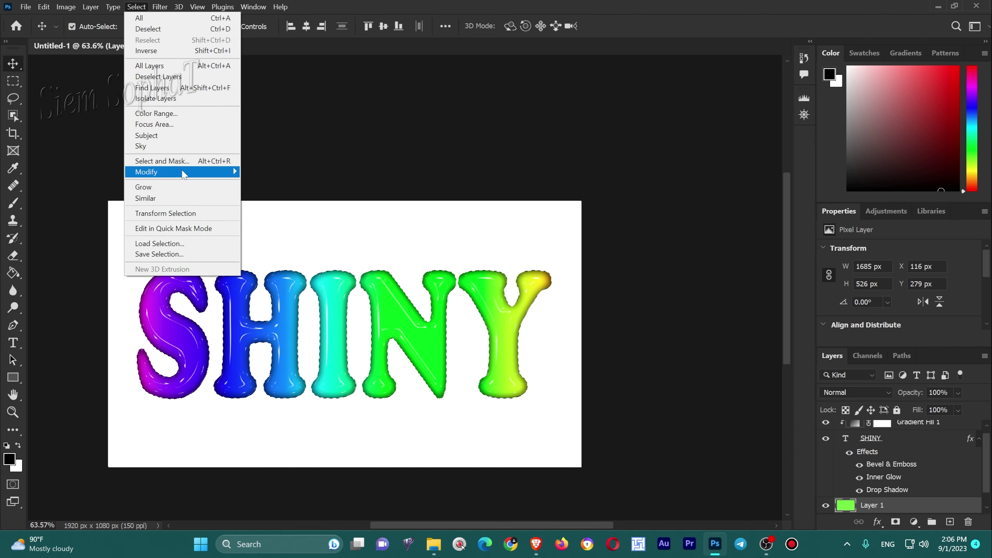
pyautogui.moveTo(188, 173)
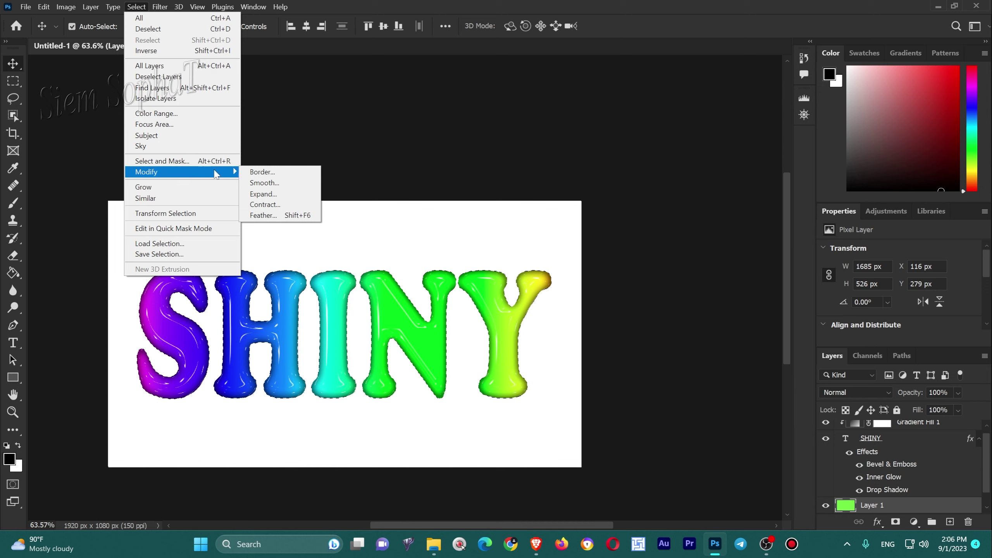
pyautogui.click(293, 195)
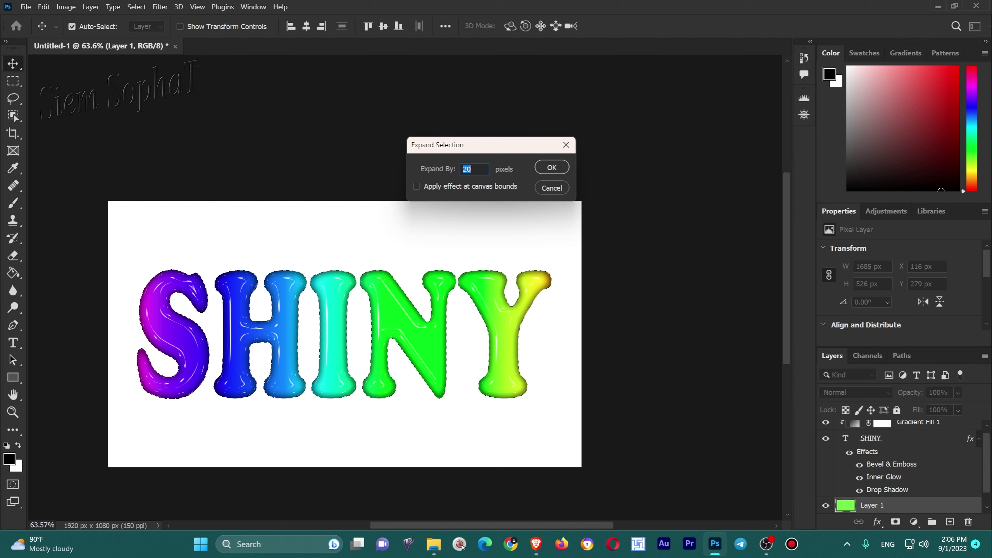
pyautogui.press('BackSpace')
pyautogui.click(554, 168)
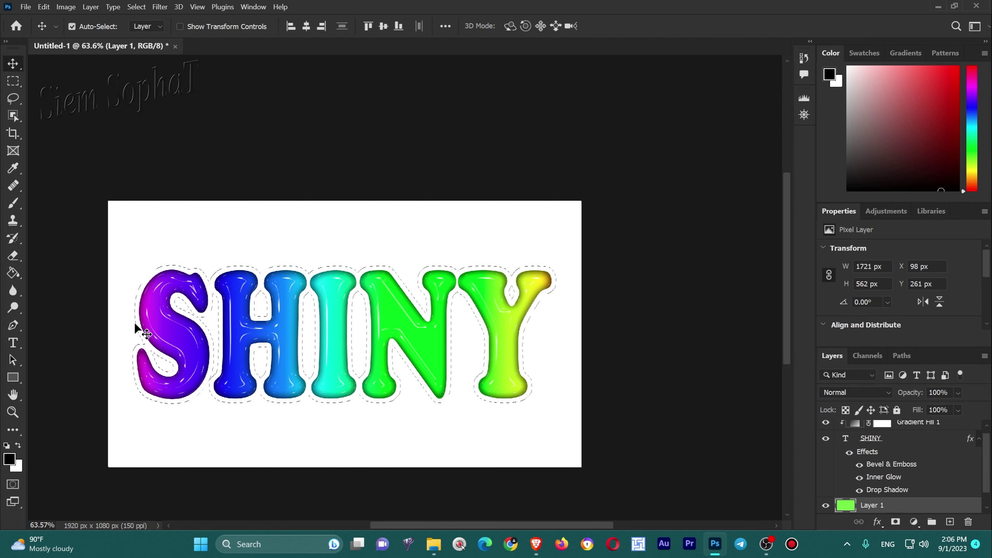
# - Fill the expanded text-shaped selection on Layer 1 with the rainbow linear gradient, running horizontally from the canvas's left edge across the text
pyautogui.click(13, 273)
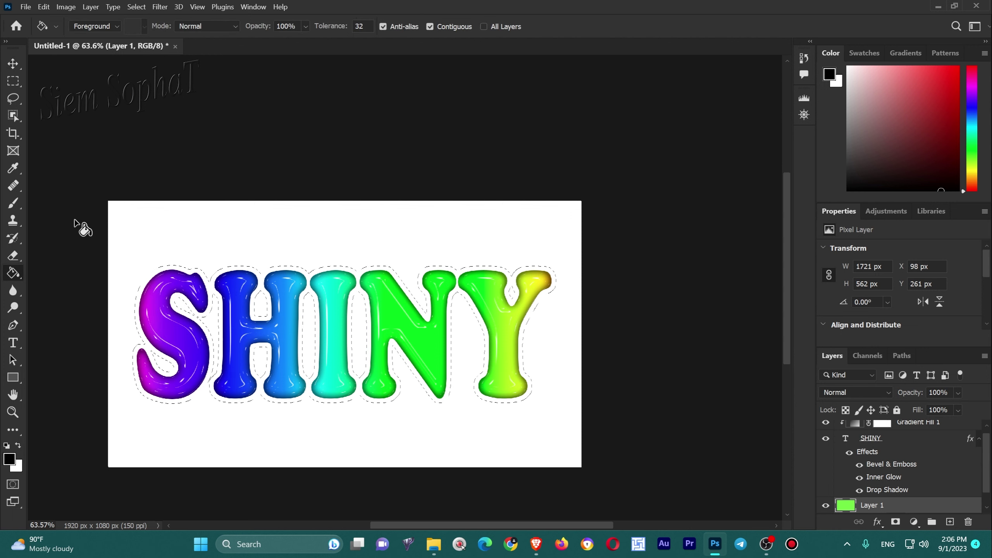
pyautogui.rightClick(14, 273)
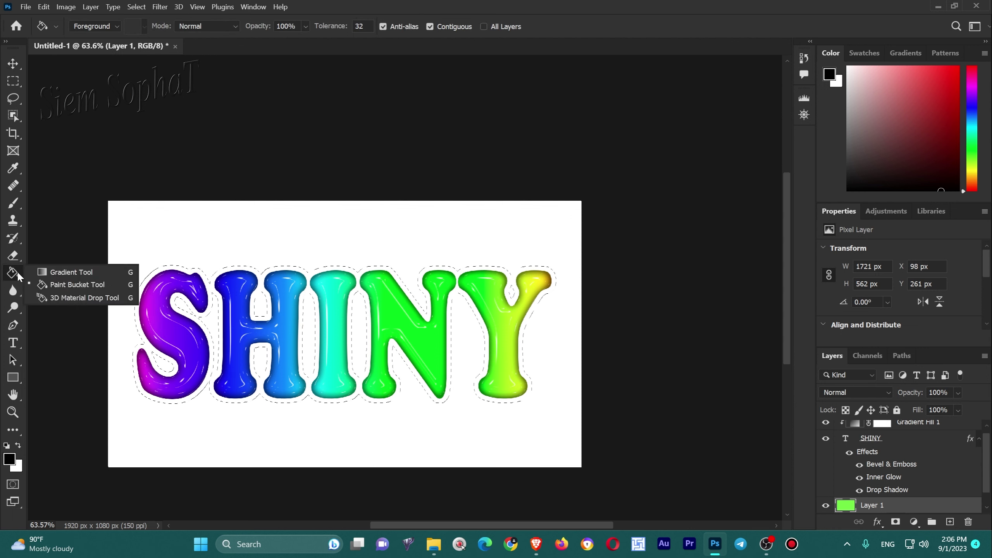
pyautogui.click(60, 274)
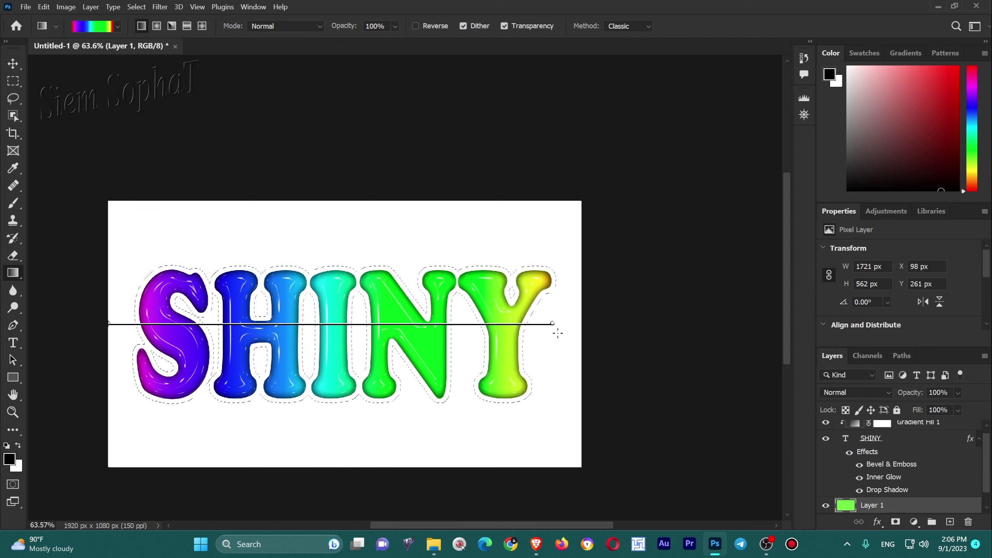
pyautogui.moveTo(558, 333); pyautogui.dragTo(558, 333)
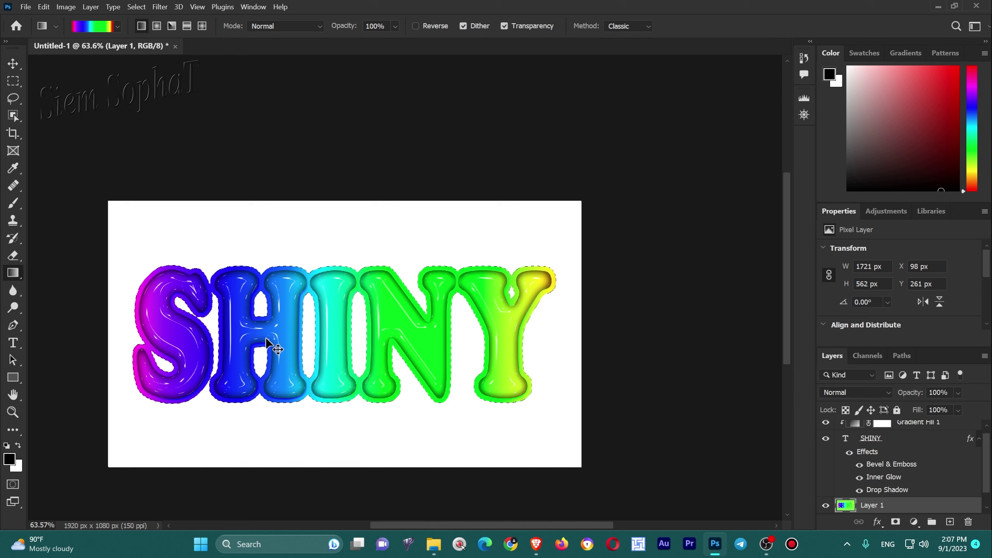
# - Examine the gradient-filled backing shape around the SHINY letters at several magnifications
pyautogui.scroll(-2, 451, 314)
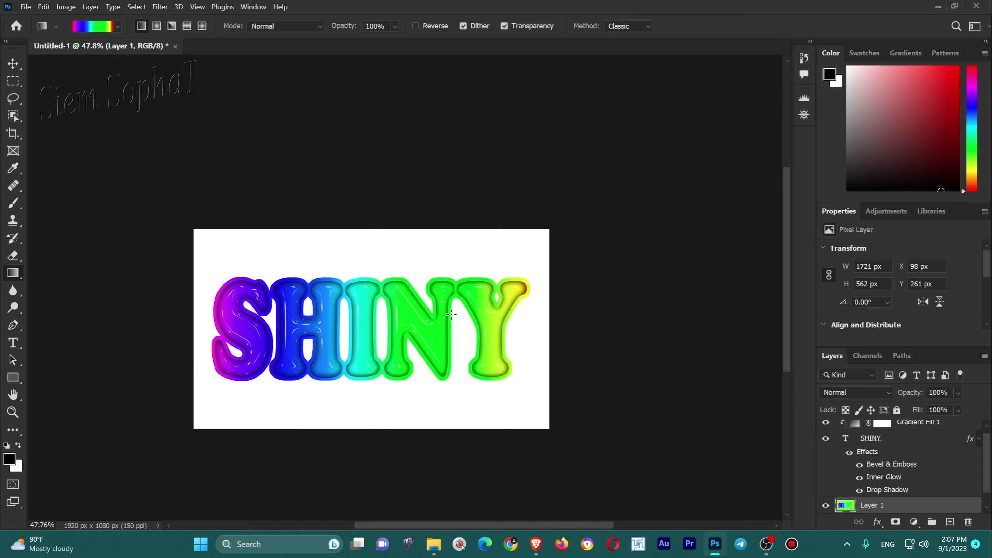
pyautogui.scroll(3, 451, 314)
pyautogui.scroll(-1, 468, 383)
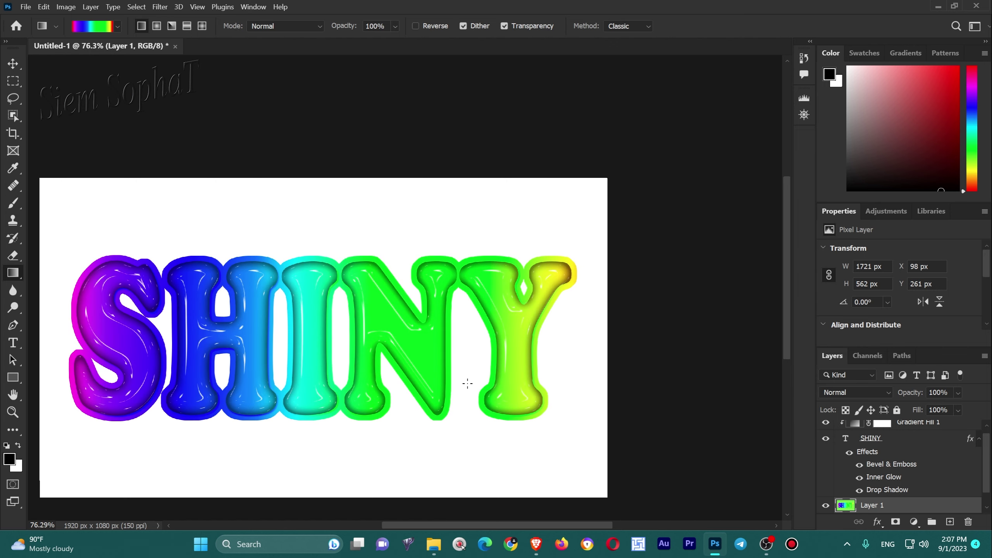
pyautogui.moveTo(498, 524); pyautogui.dragTo(459, 514)
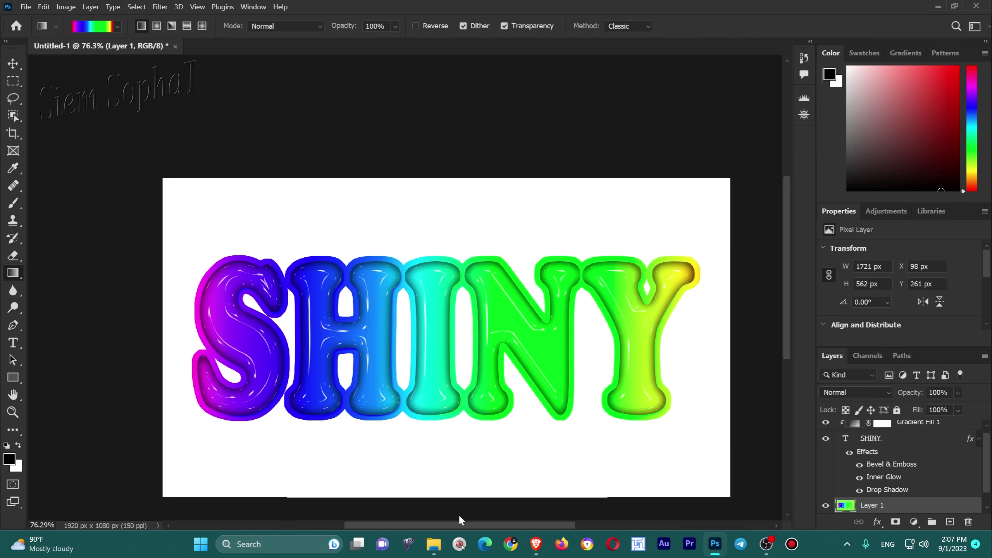
pyautogui.scroll(-1, 459, 514)
pyautogui.scroll(2, 488, 505)
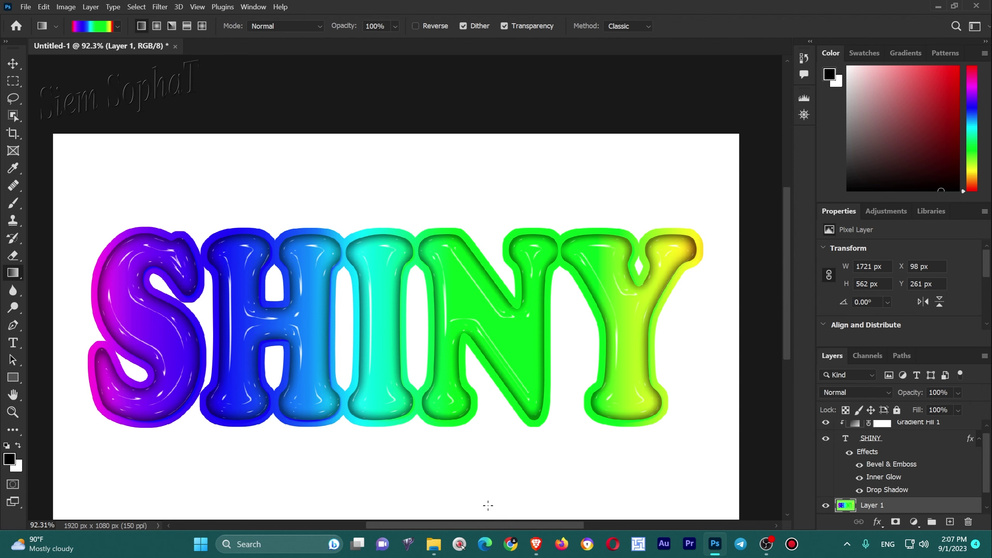
pyautogui.scroll(1, 488, 505)
pyautogui.scroll(-2, 488, 505)
pyautogui.scroll(2, 488, 505)
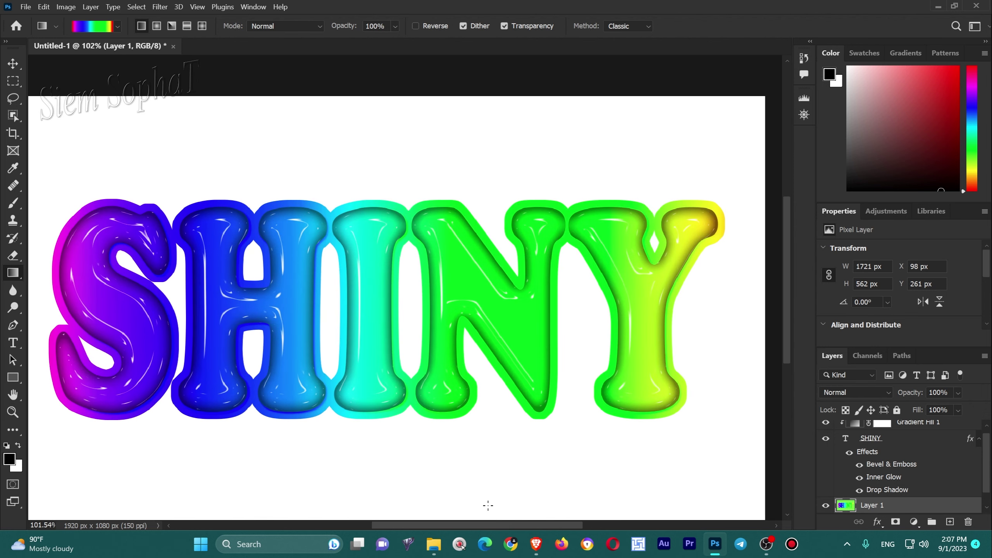
pyautogui.moveTo(515, 527)
pyautogui.mouseDown()
pyautogui.moveTo(487, 527)
pyautogui.moveTo(519, 527)
pyautogui.mouseUp()
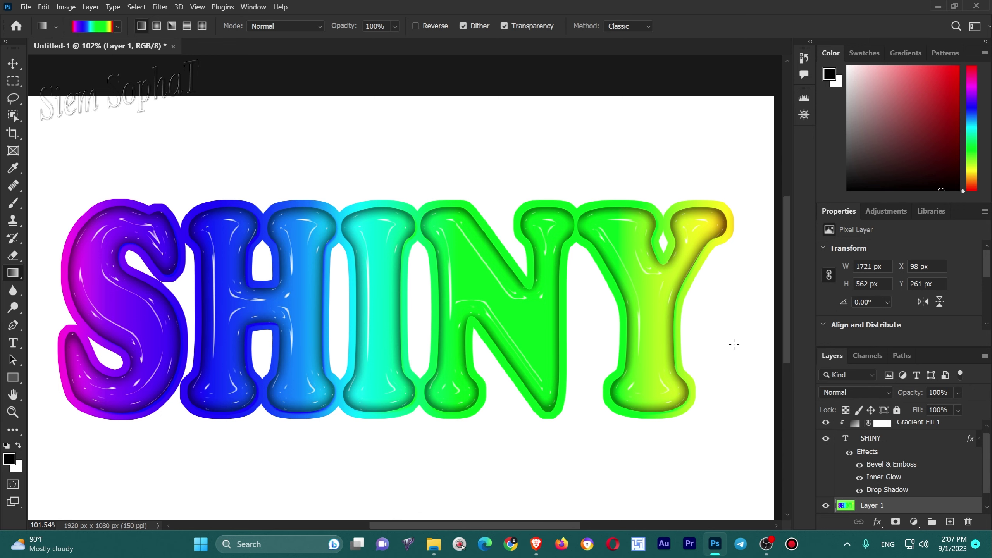
# - Add a new layer and place it beneath Layer 1, directly above the Background layer
pyautogui.moveTo(988, 455); pyautogui.dragTo(990, 475)
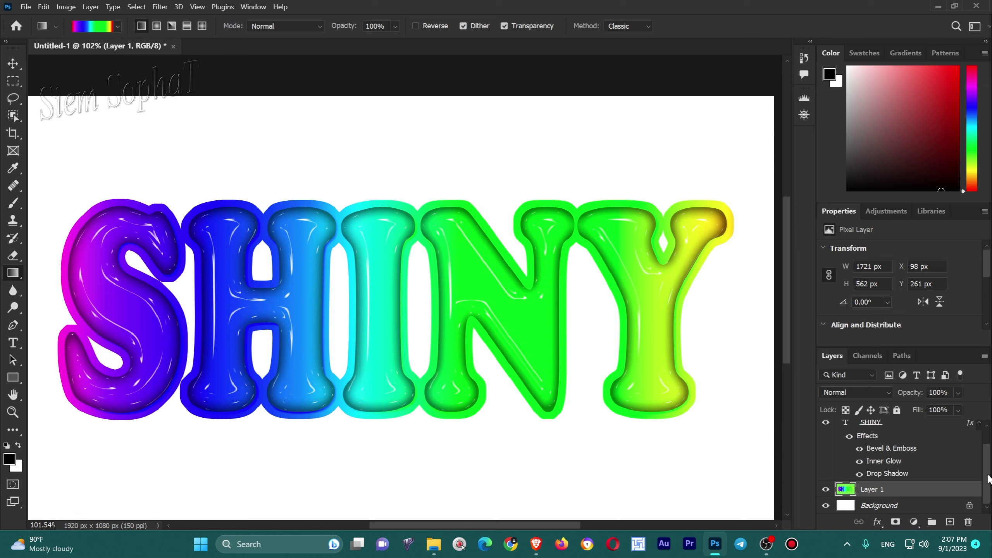
pyautogui.moveTo(988, 480); pyautogui.dragTo(985, 450)
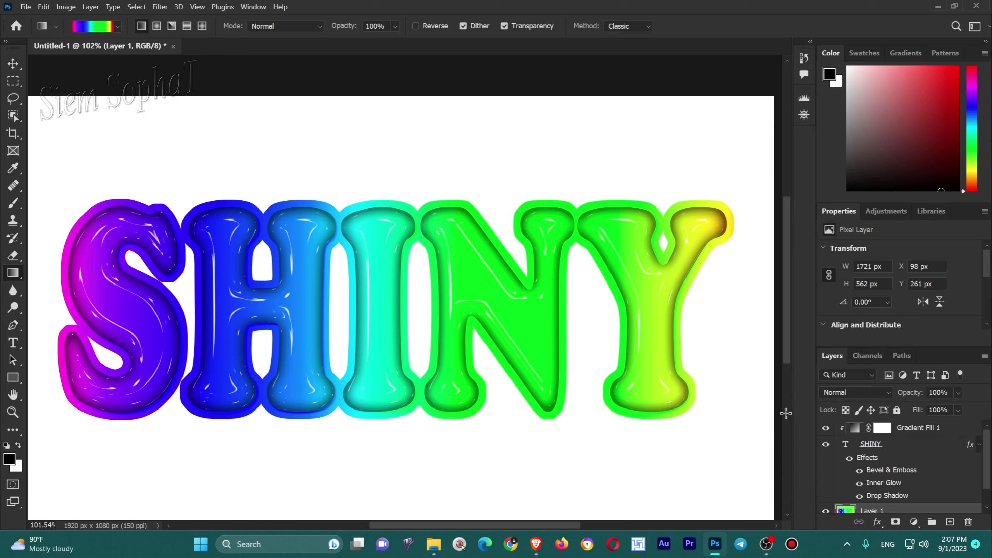
pyautogui.moveTo(986, 476); pyautogui.dragTo(987, 494)
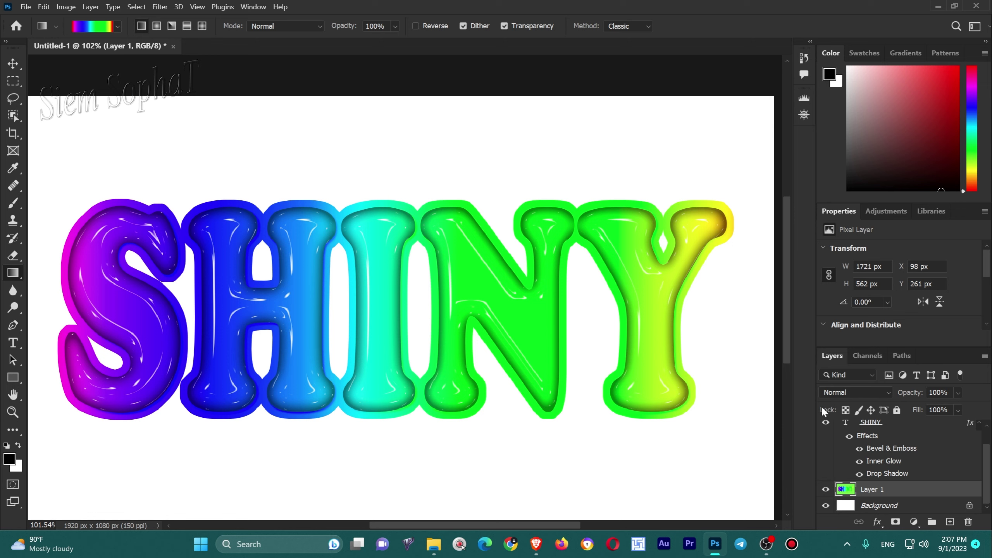
pyautogui.click(950, 522)
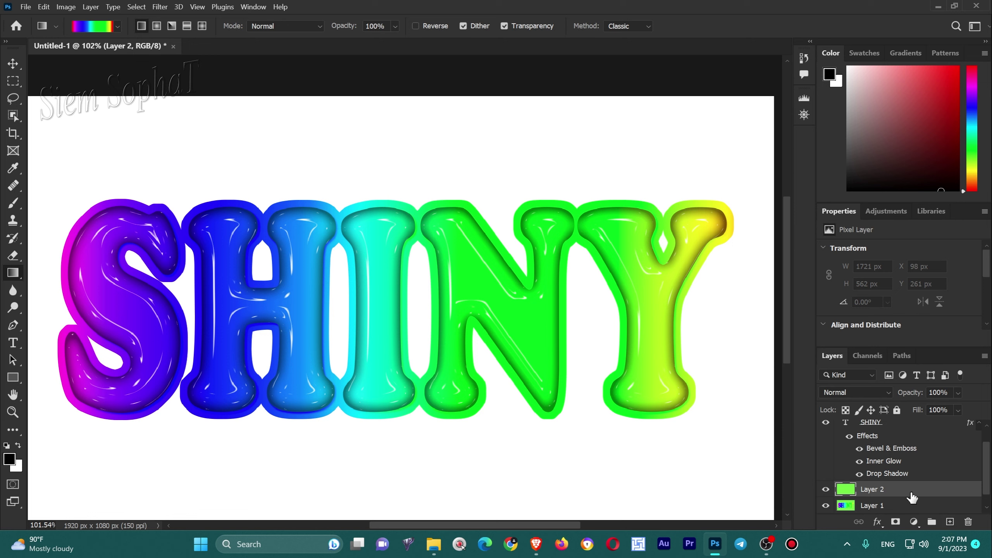
pyautogui.moveTo(910, 492); pyautogui.dragTo(911, 510)
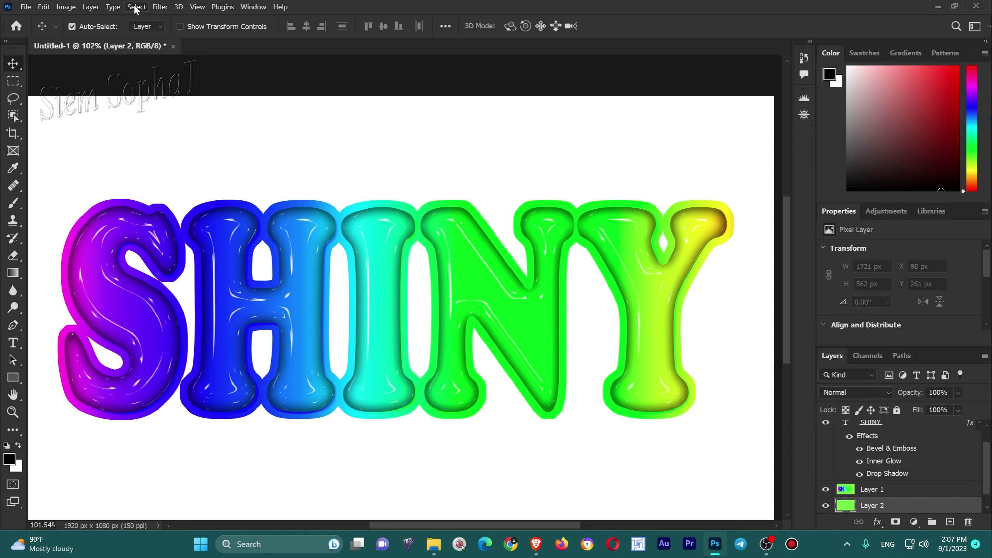
# - Set up the Gradient tool with the Black, White preset, radial style and 56% opacity
pyautogui.click(16, 273)
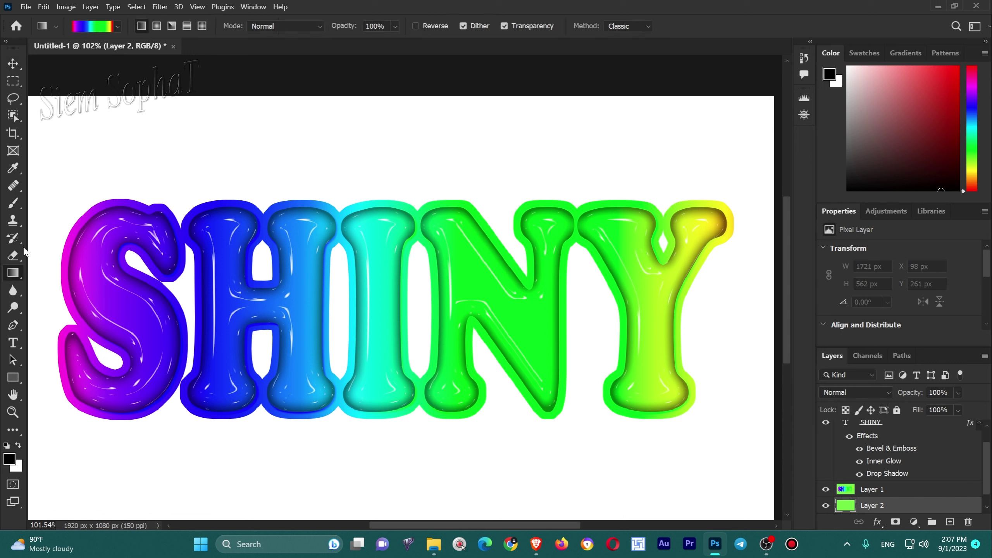
pyautogui.rightClick(15, 272)
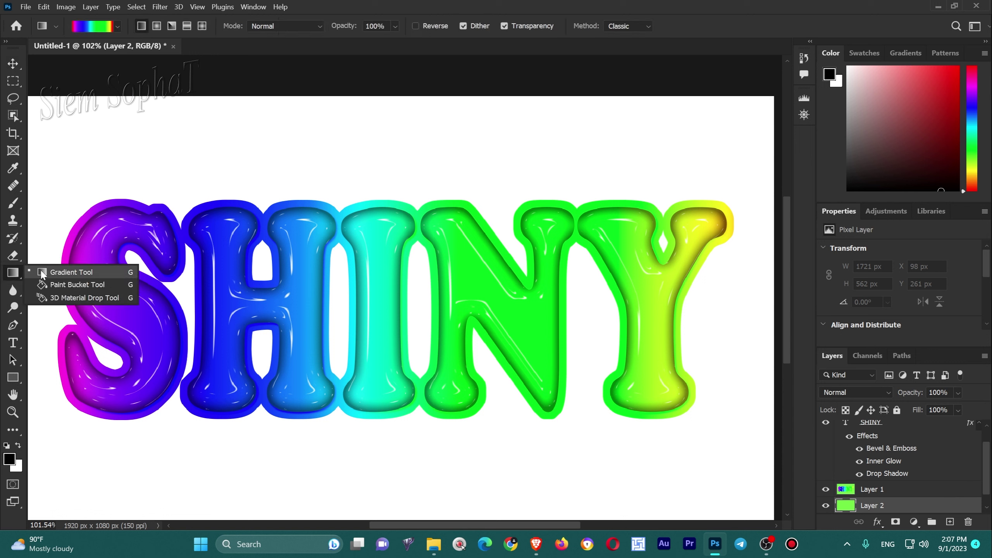
pyautogui.click(70, 272)
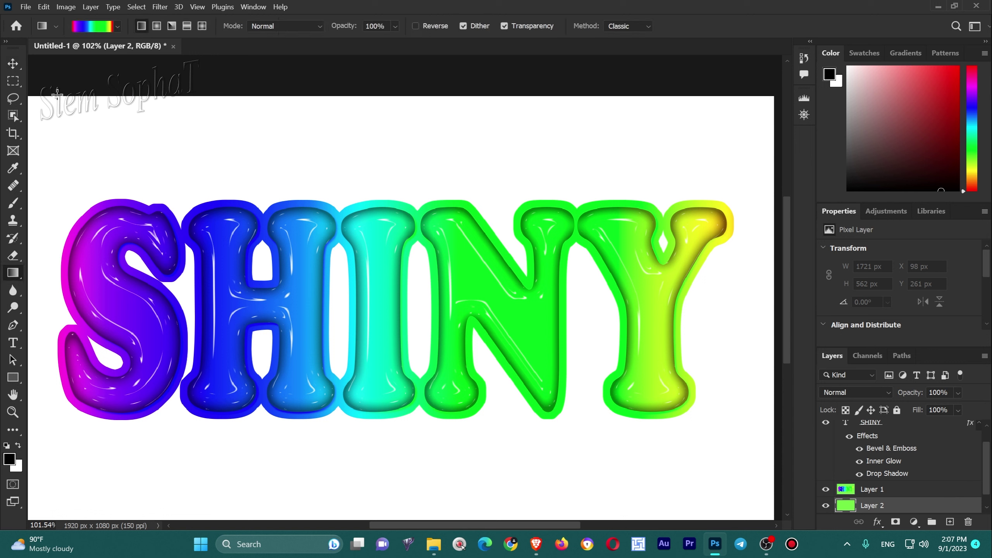
pyautogui.click(118, 27)
pyautogui.scroll(-10, 96, 59)
pyautogui.scroll(-10, 96, 60)
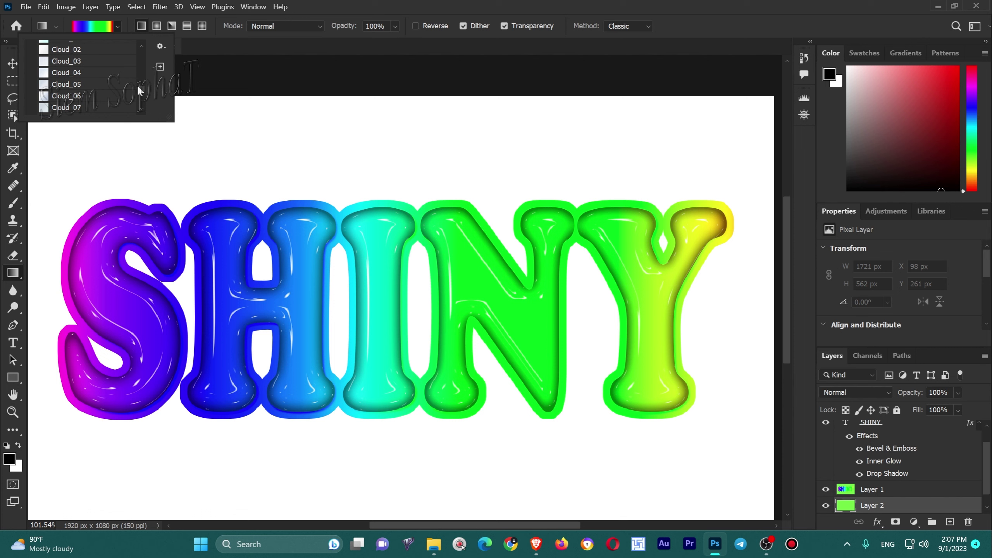
pyautogui.moveTo(137, 90); pyautogui.dragTo(137, 33)
pyautogui.click(80, 87)
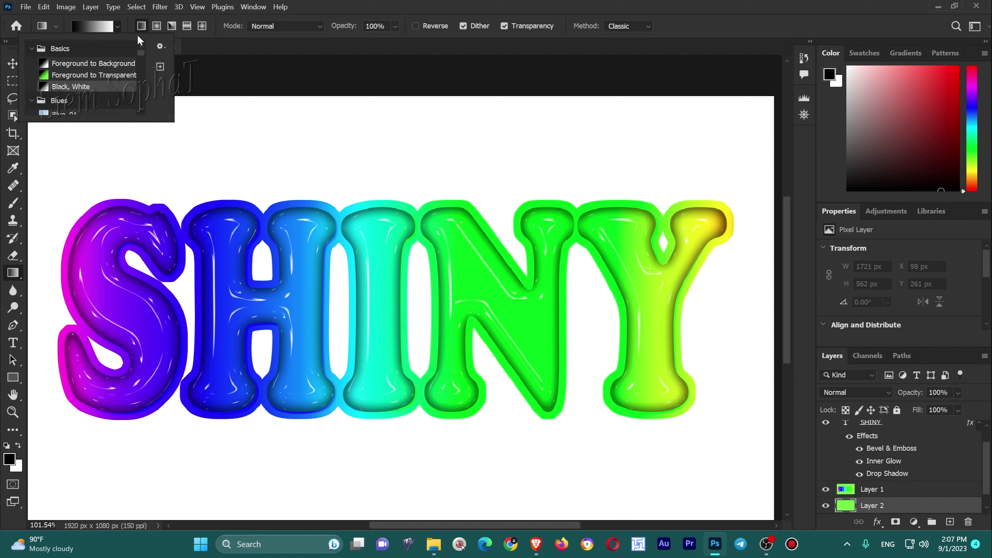
pyautogui.click(156, 26)
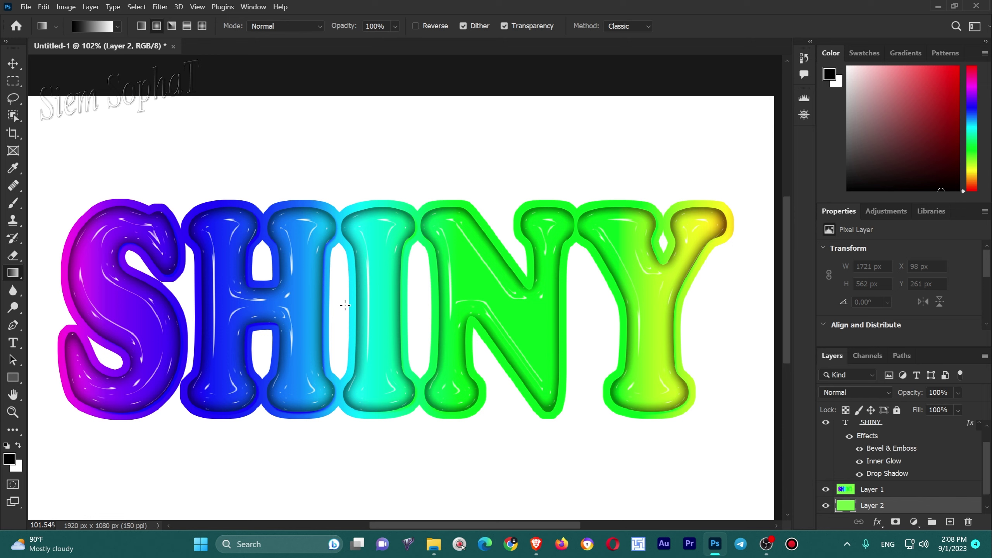
pyautogui.moveTo(414, 39); pyautogui.dragTo(391, 40)
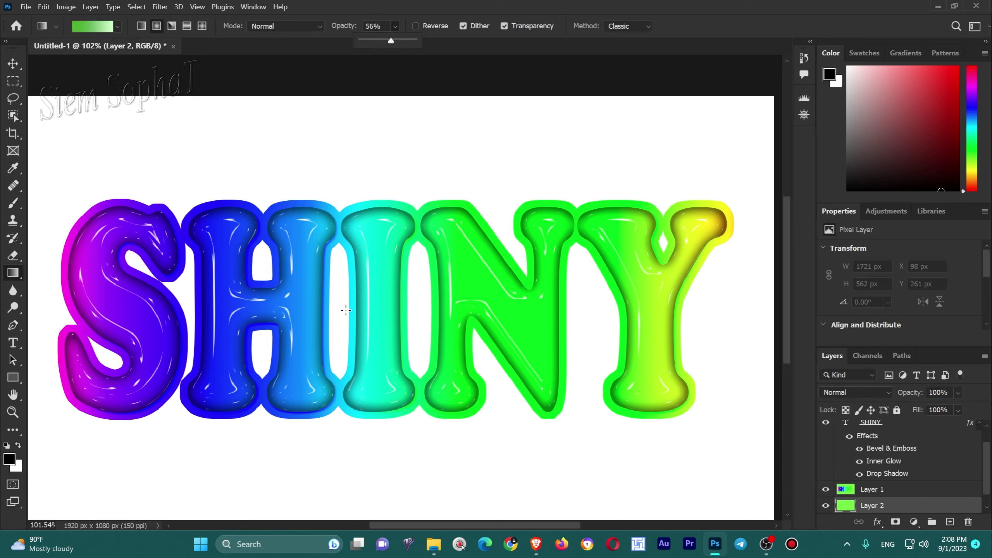
# - Build up the backdrop on Layer 2 with three overlapping radial gradients from the middle of the text outward past the canvas's right edge
pyautogui.moveTo(346, 310); pyautogui.dragTo(745, 314)
pyautogui.scroll(-3, 745, 315)
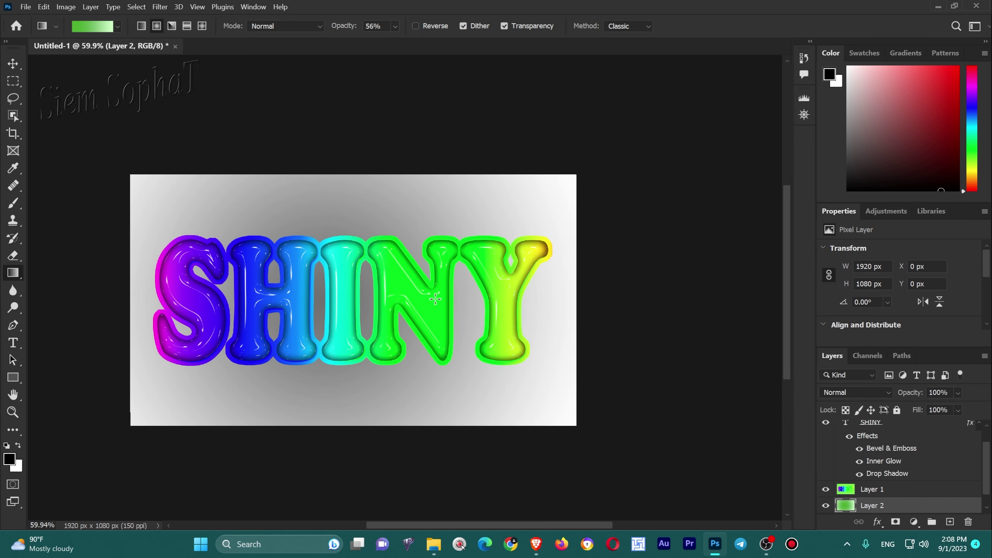
pyautogui.moveTo(366, 298); pyautogui.dragTo(767, 297)
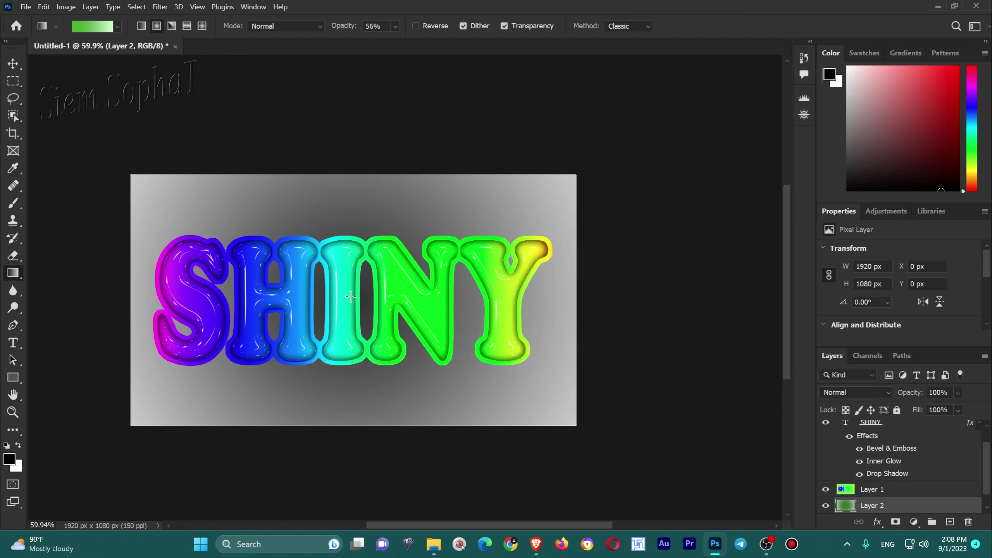
pyautogui.moveTo(367, 295); pyautogui.dragTo(625, 284)
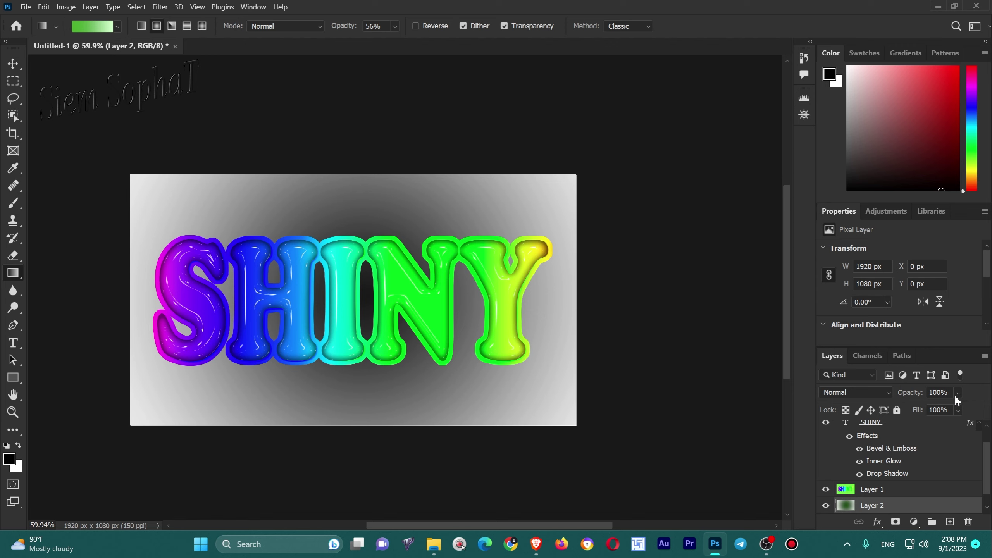
# - Reduce the opacity of the radial gradient backdrop layer to 84% and check the finished artwork
pyautogui.click(965, 406)
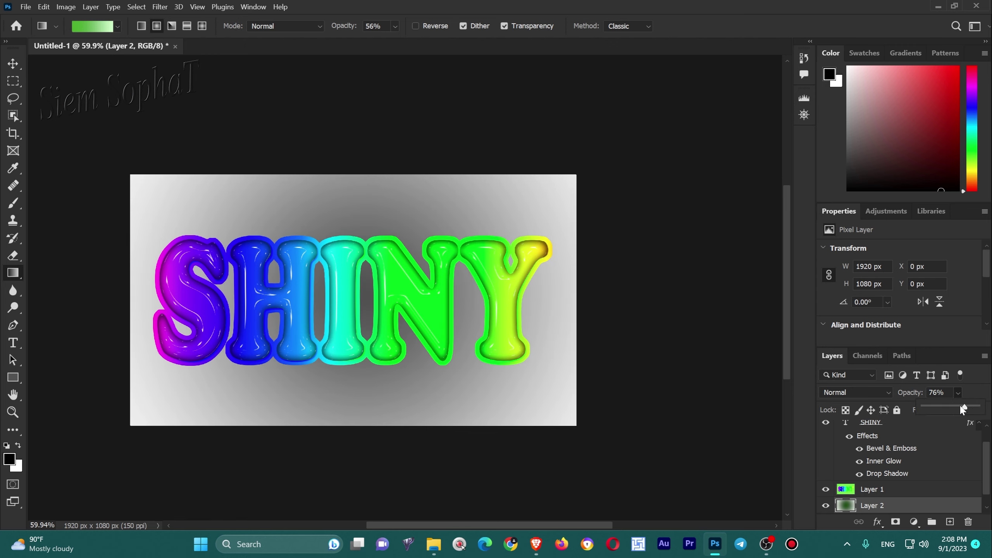
pyautogui.moveTo(962, 406)
pyautogui.mouseDown()
pyautogui.moveTo(954, 409)
pyautogui.moveTo(969, 407)
pyautogui.mouseUp()
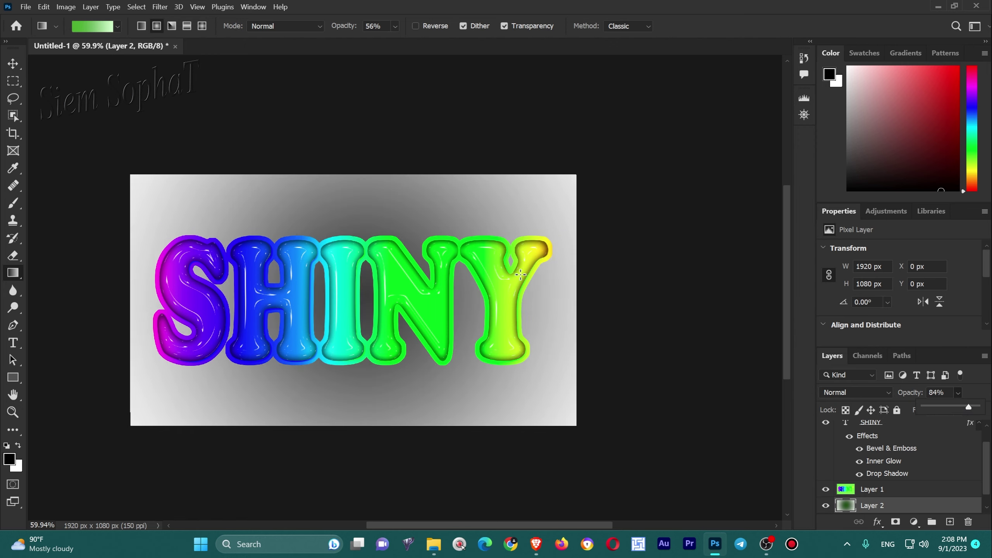
pyautogui.click(14, 65)
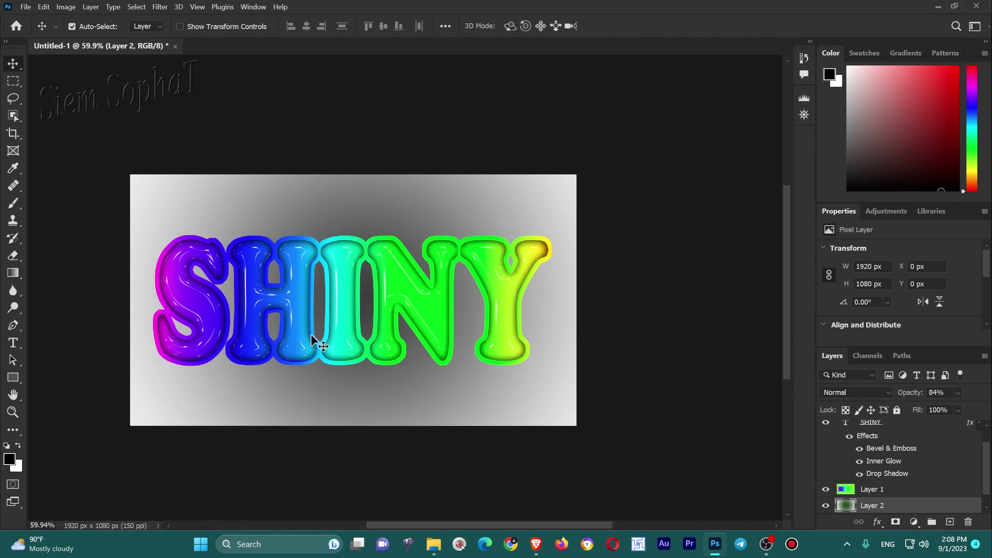
pyautogui.scroll(2, 327, 340)
pyautogui.scroll(-1, 327, 340)
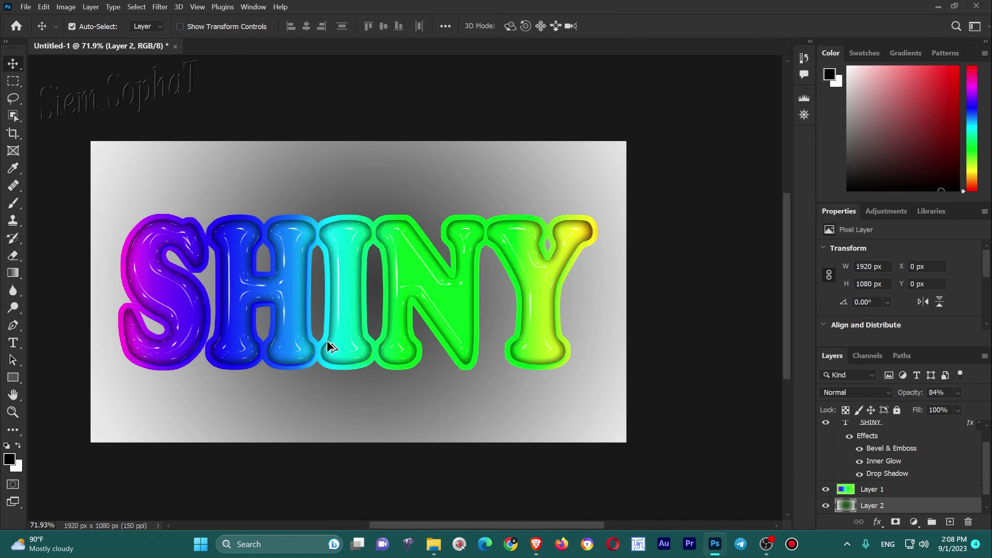
pyautogui.scroll(-1, 327, 341)
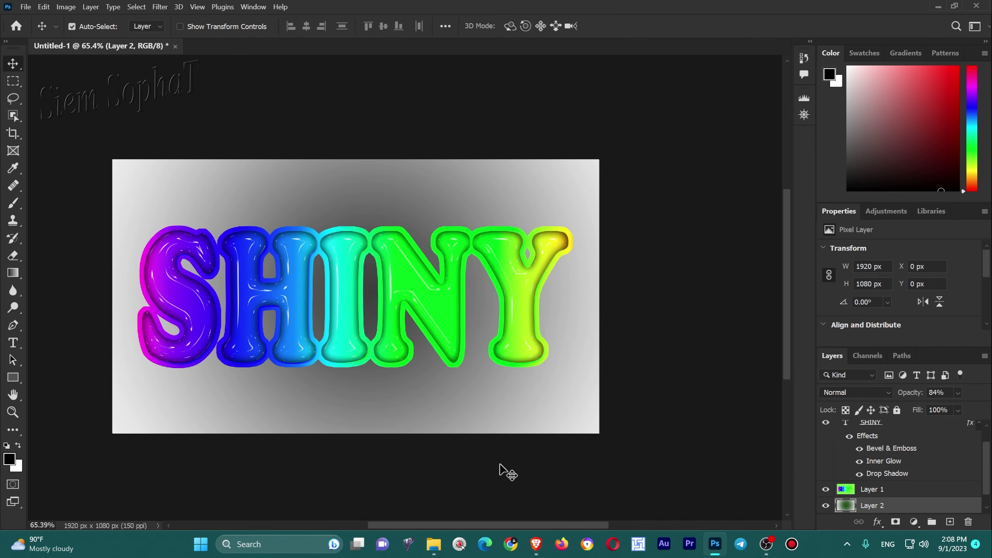